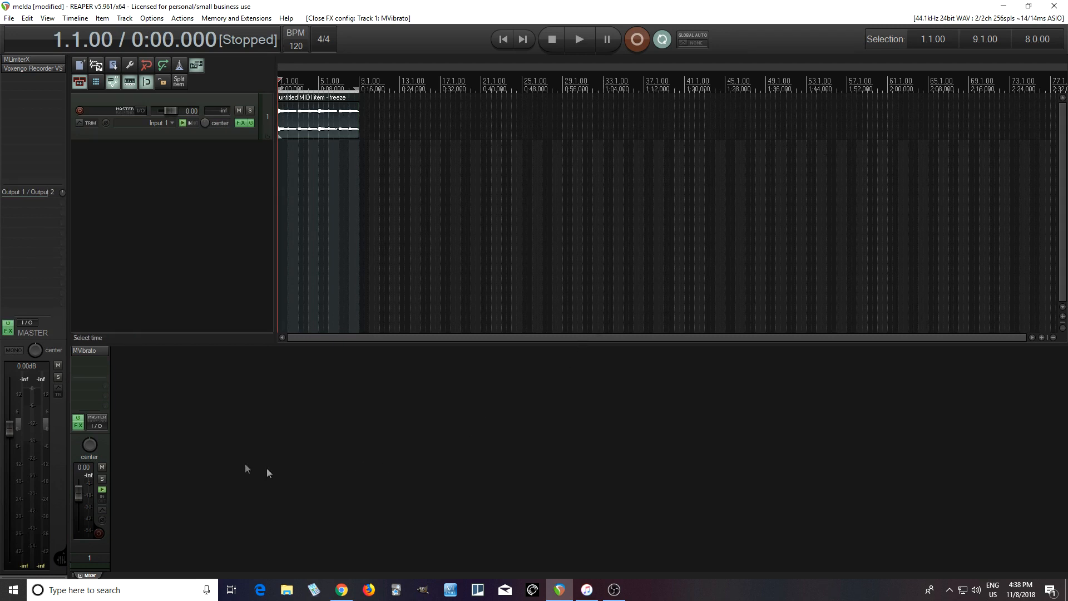
# Step: Open the MVibrato effect on Track 1, bypass it, and play the loop to hear the unprocessed sound
pyautogui.click(92, 352)
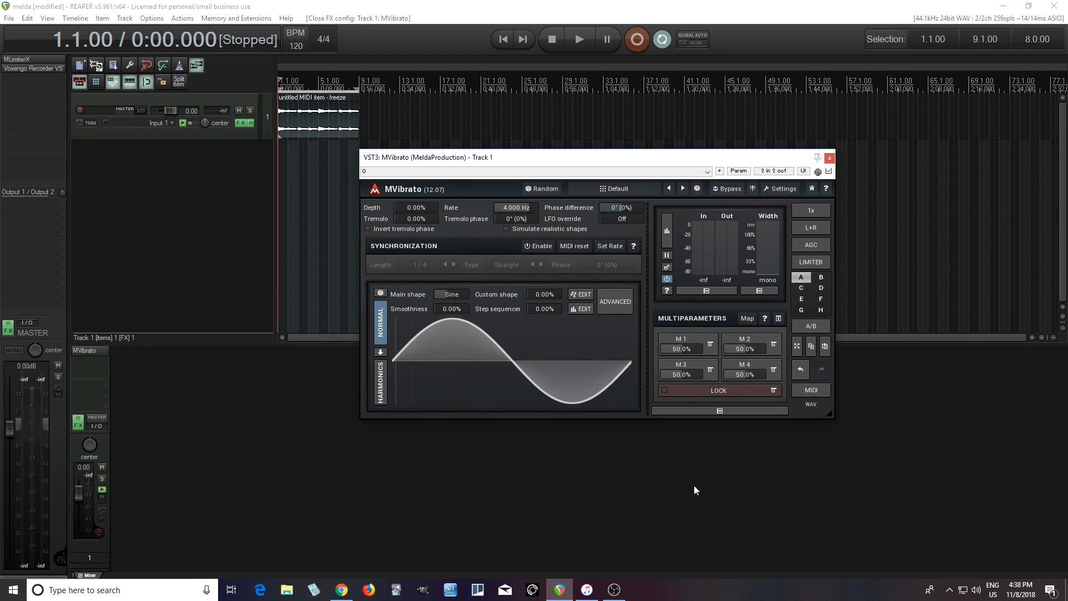
pyautogui.click(726, 190)
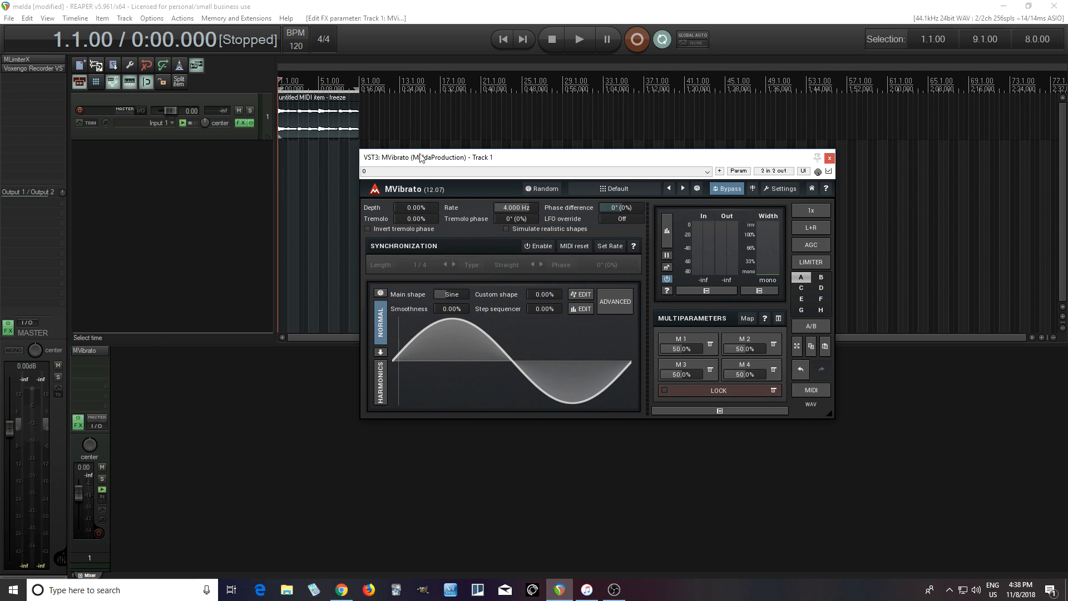
pyautogui.moveTo(422, 158); pyautogui.dragTo(435, 166)
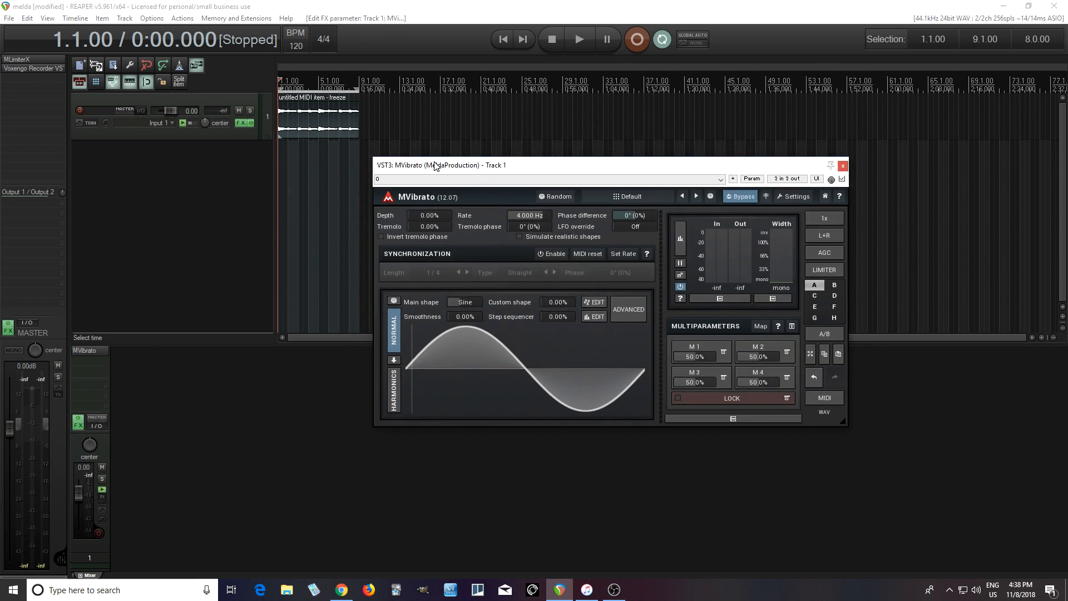
pyautogui.click(578, 39)
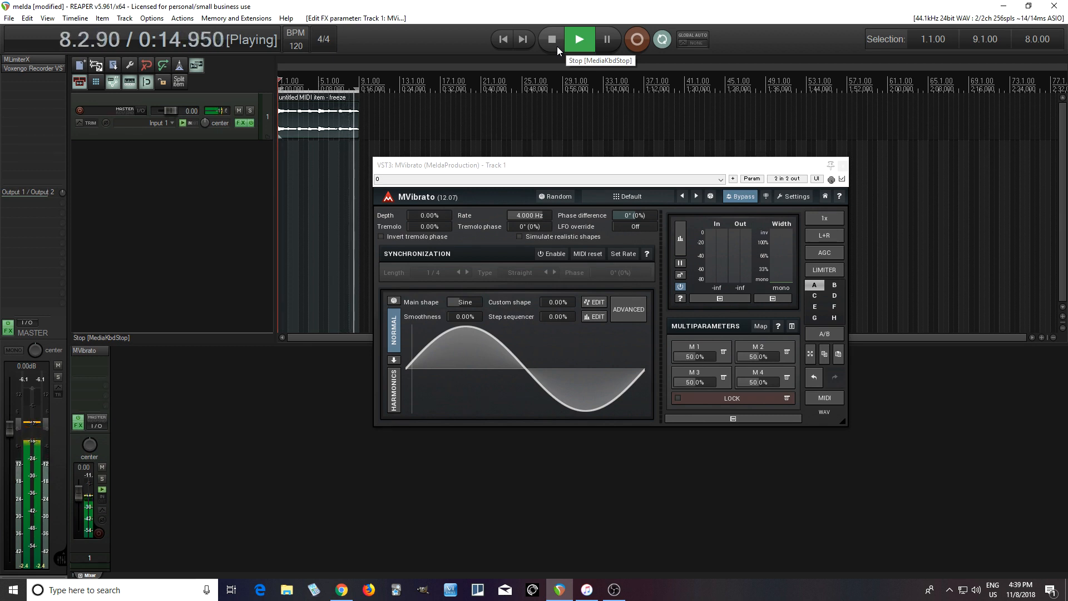
pyautogui.click(557, 46)
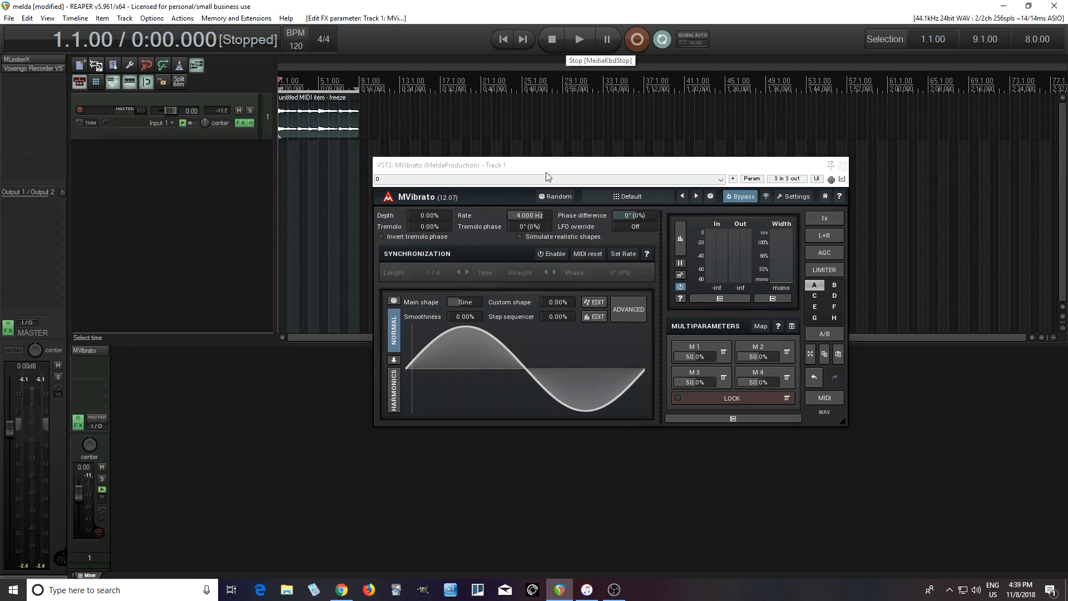
pyautogui.moveTo(553, 169); pyautogui.dragTo(553, 122)
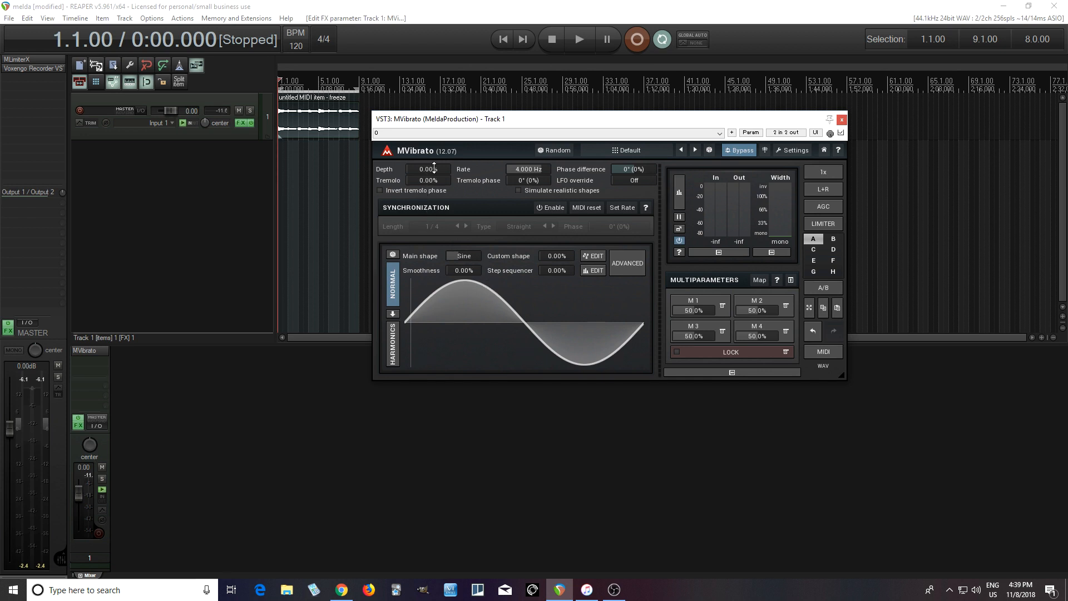
# Step: Set MVibrato's depth to 59.2% and rate to 0.3734 Hz, and audition the loop with bypass off
pyautogui.moveTo(433, 168); pyautogui.dragTo(428, 154)
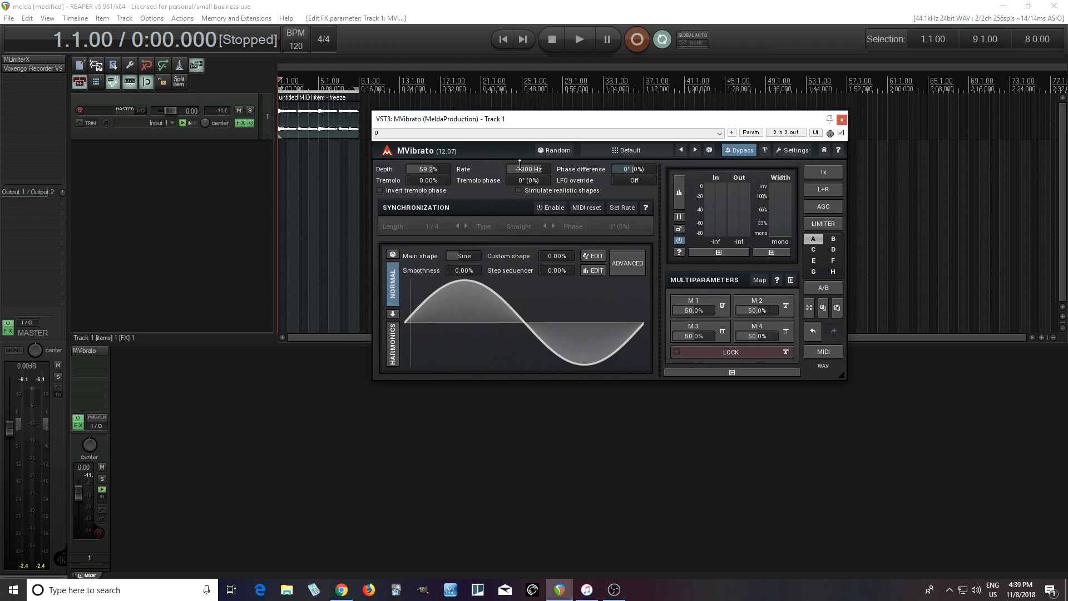
pyautogui.moveTo(529, 169); pyautogui.dragTo(529, 189)
pyautogui.click(580, 39)
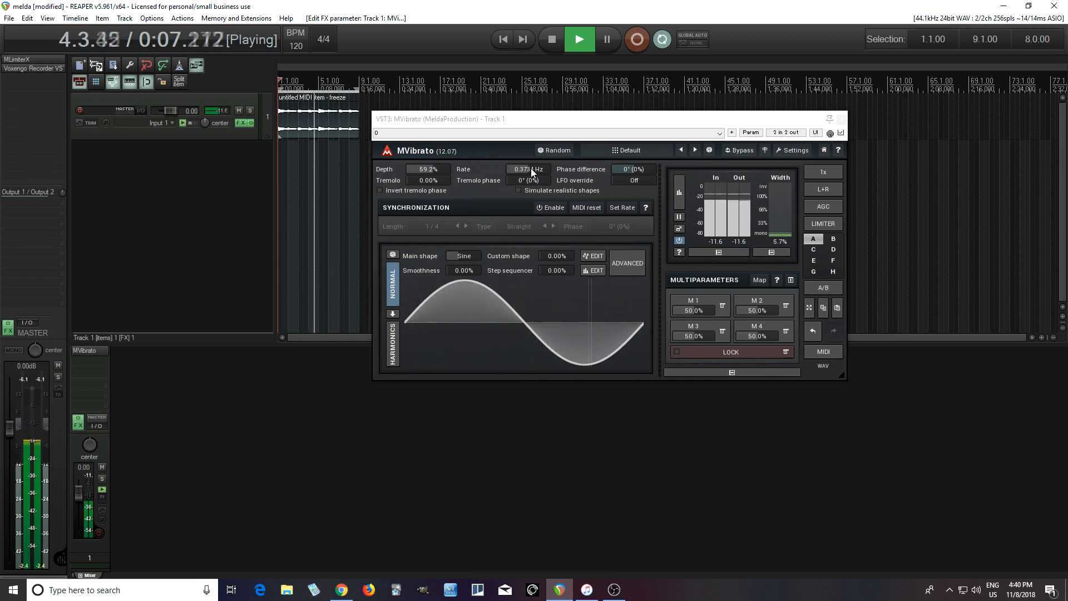
pyautogui.click(556, 45)
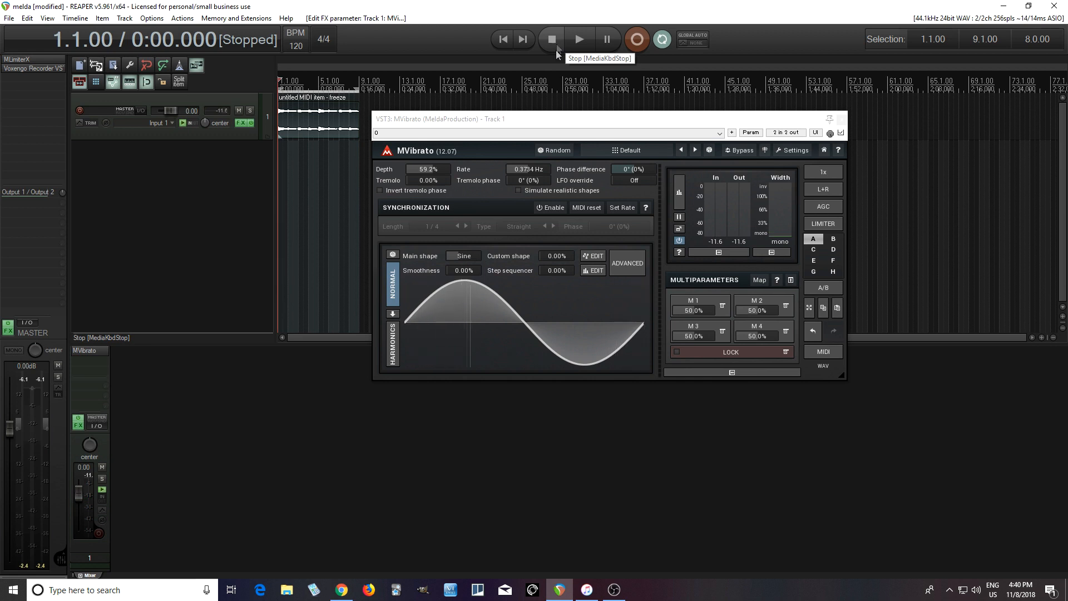
# Step: Raise the vibrato rate to 0.4347 Hz and depth to 66.0%, and audition the loop again
pyautogui.click(522, 162)
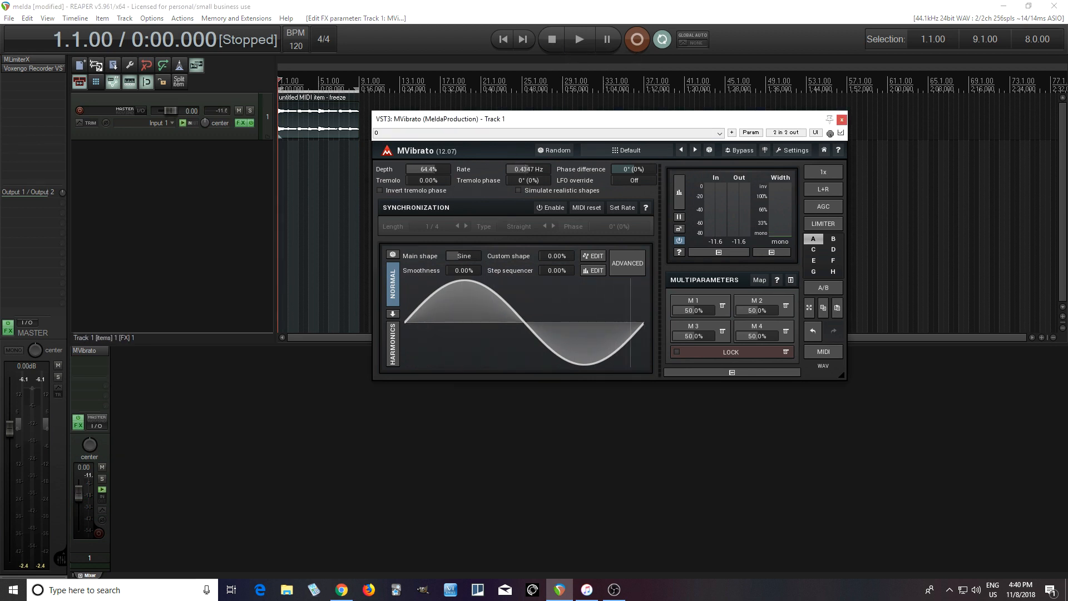
pyautogui.click(582, 33)
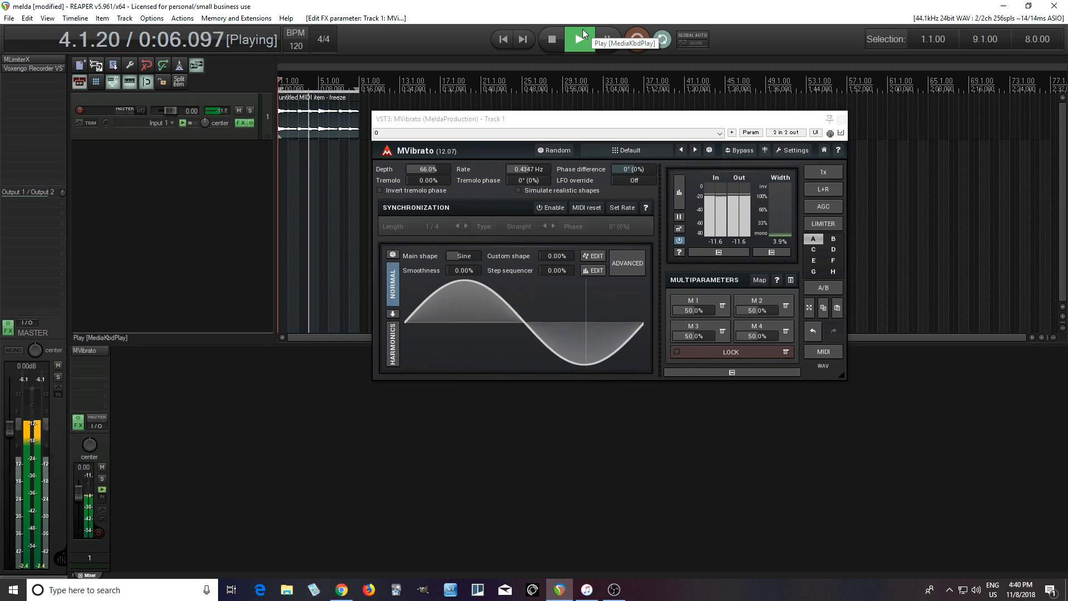
pyautogui.click(556, 45)
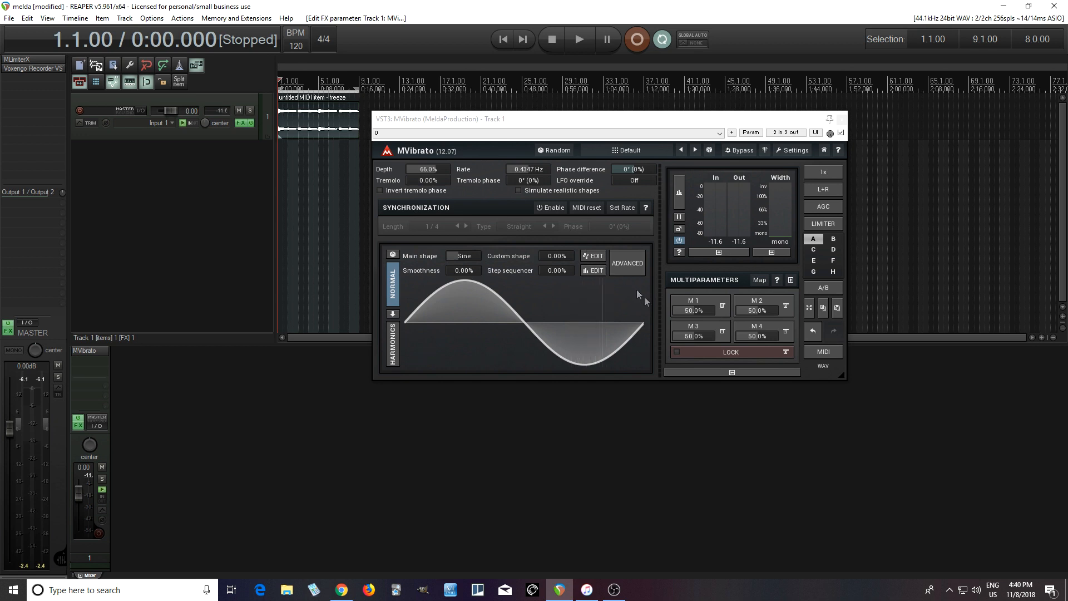
# Step: Attach the Rate and Depth parameters to multiparameter 1 with Clear & Learn
pyautogui.click(723, 307)
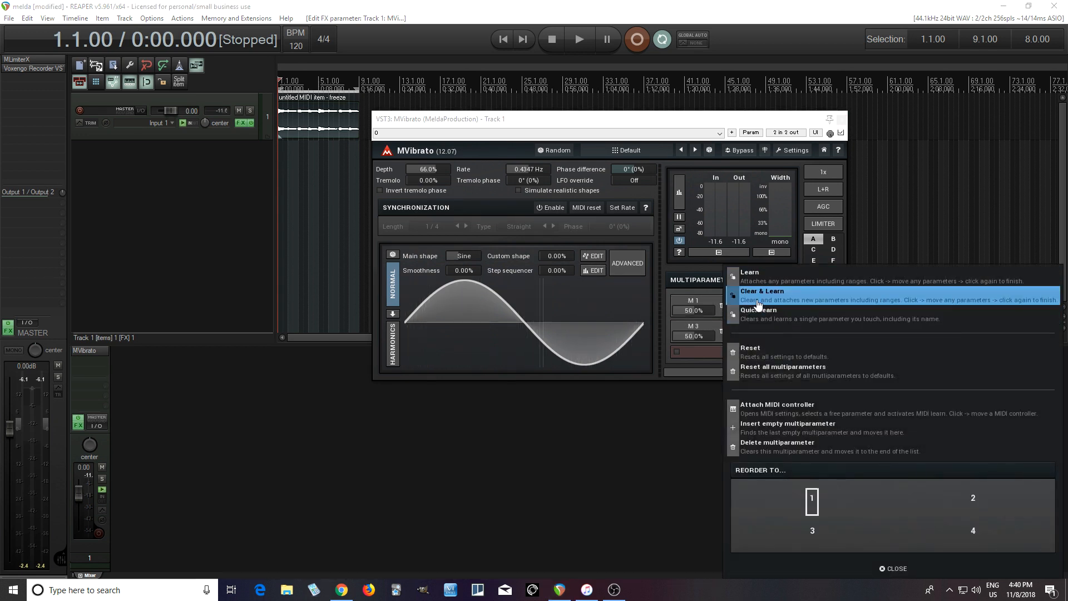
pyautogui.click(744, 303)
pyautogui.moveTo(534, 169); pyautogui.dragTo(533, 164)
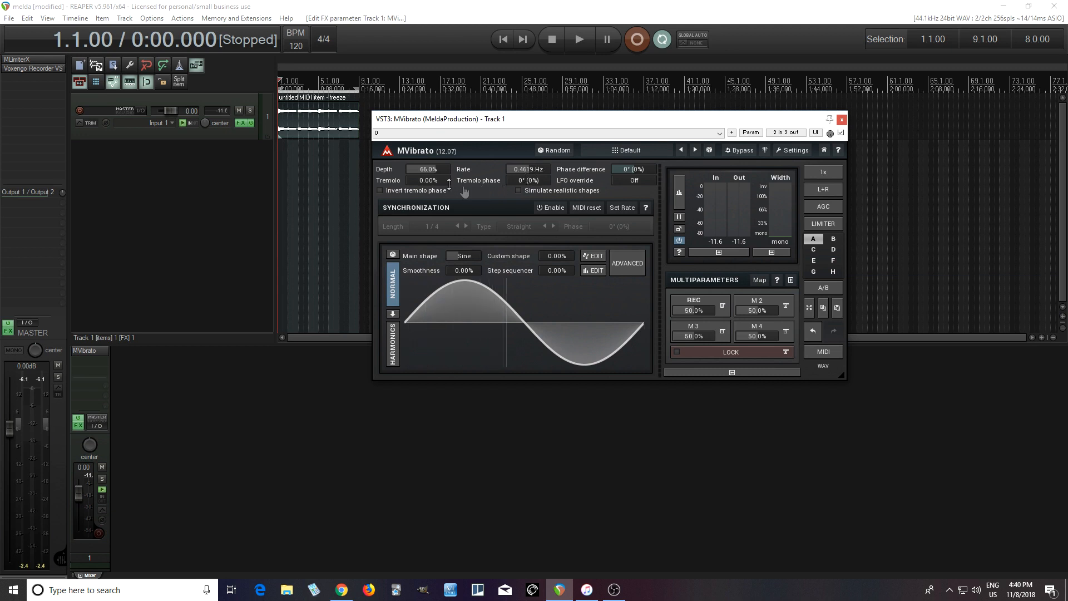
pyautogui.moveTo(437, 168); pyautogui.dragTo(436, 172)
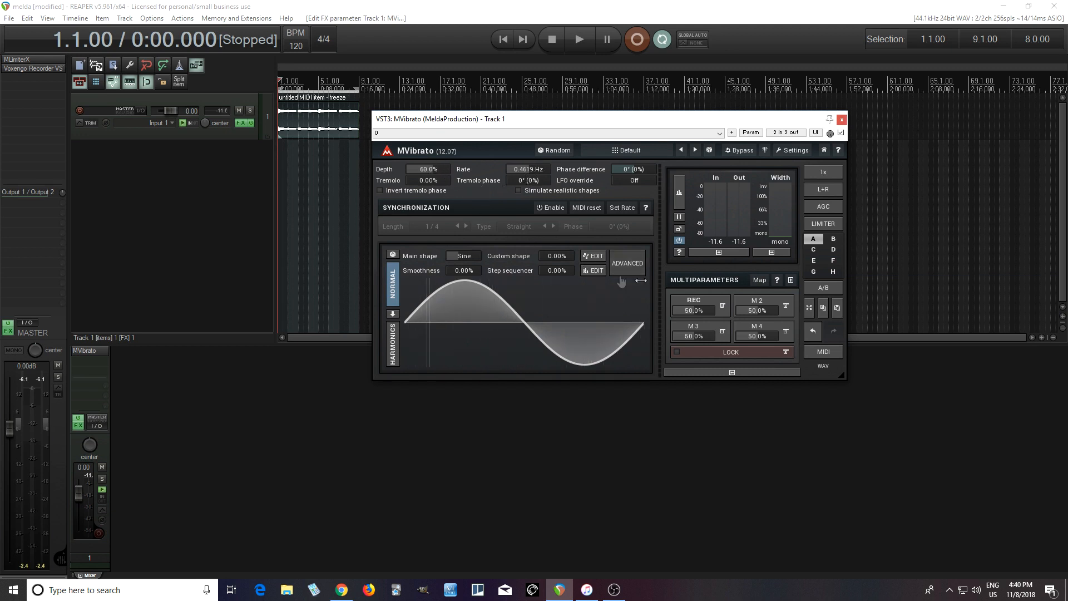
pyautogui.click(695, 303)
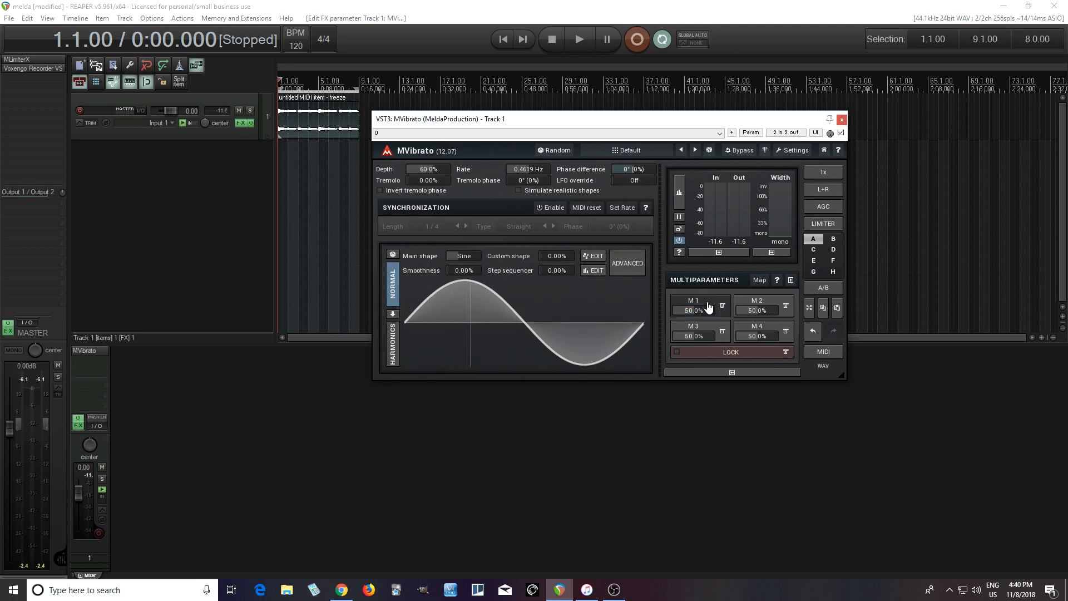
# Step: Open the settings of multiparameter 1 and name it Flutter
pyautogui.click(695, 303)
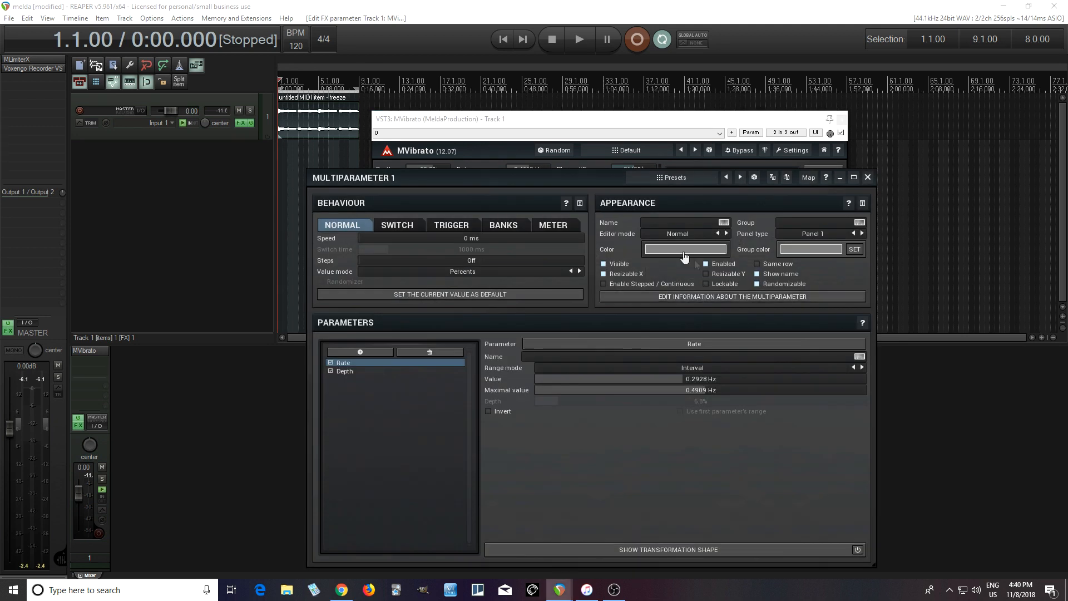
pyautogui.click(655, 222)
pyautogui.write('Flutte')
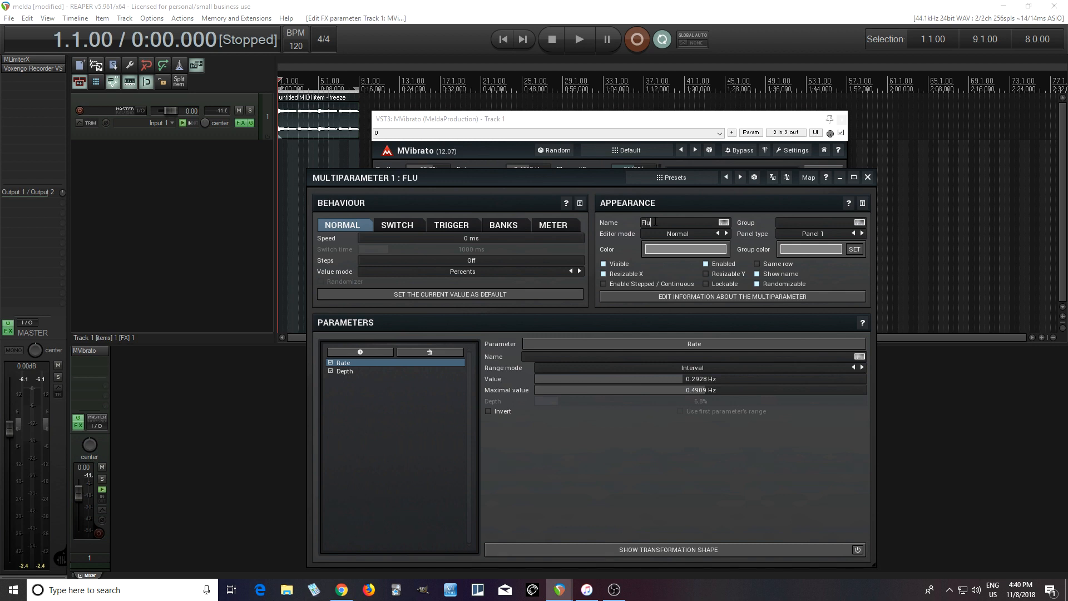
pyautogui.write('r')
# Step: Set the Flutter multiparameter's Rate range to a value of 0.2 Hz and a maximal value of 0.6 Hz
pyautogui.moveTo(693, 379)
pyautogui.mouseDown()
pyautogui.moveTo(693, 364)
pyautogui.moveTo(693, 389)
pyautogui.moveTo(694, 379)
pyautogui.mouseUp()
pyautogui.doubleClick(693, 379)
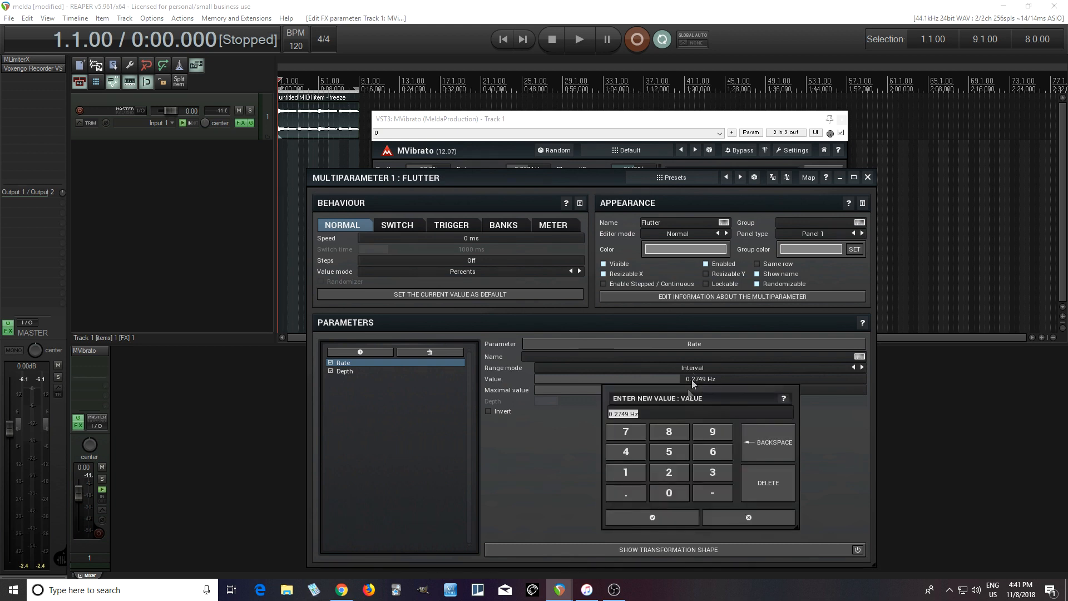
pyautogui.click(628, 496)
pyautogui.click(663, 478)
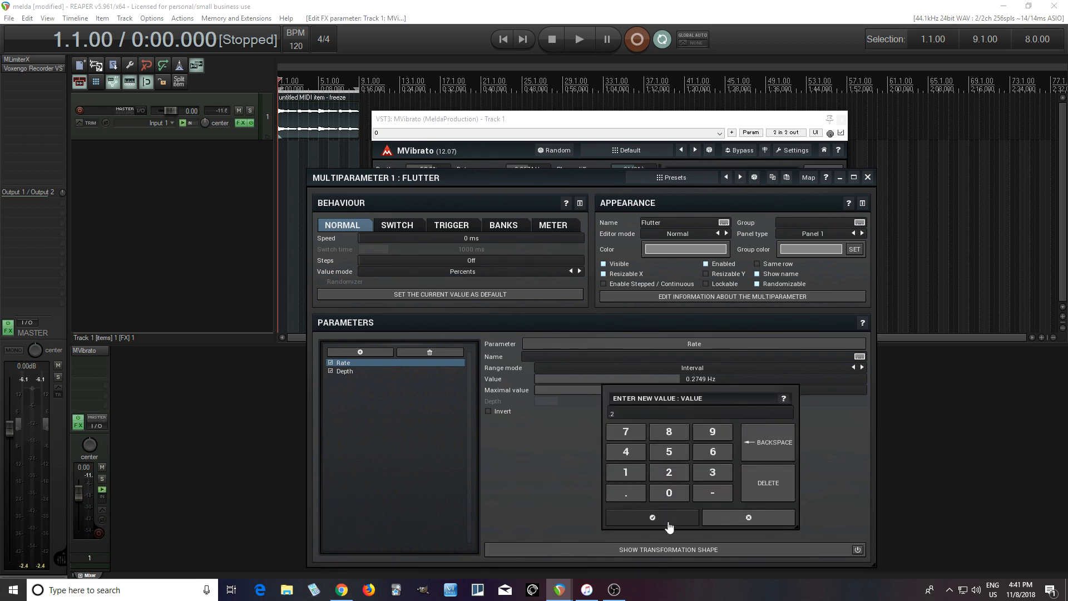
pyautogui.click(666, 521)
pyautogui.doubleClick(704, 390)
pyautogui.click(626, 503)
pyautogui.click(712, 463)
pyautogui.click(654, 527)
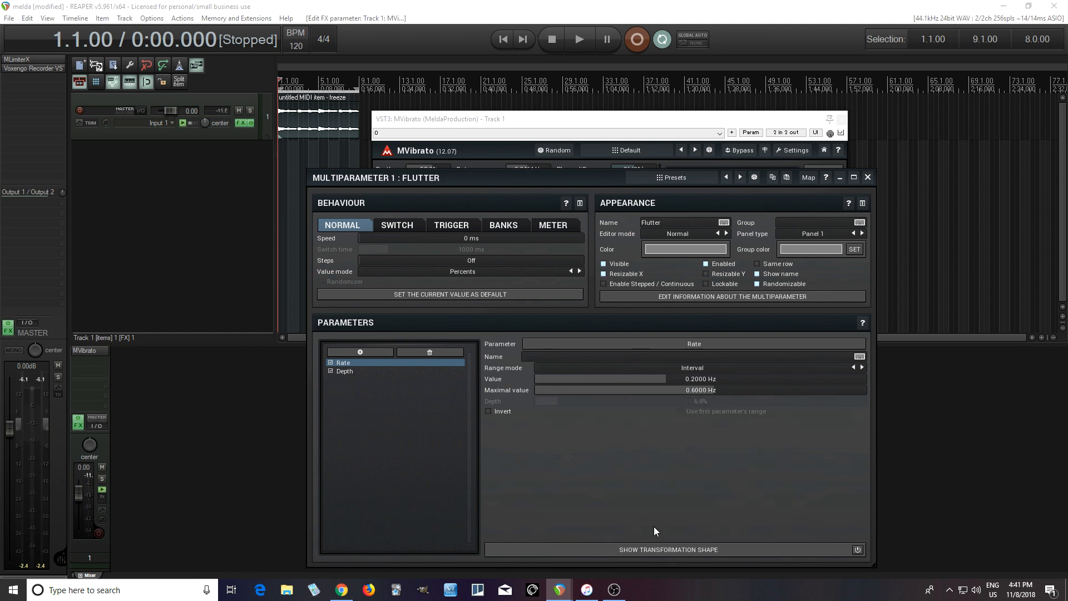
# Step: Set the maximal value of the Depth parameter to 75% and close the multiparameter settings
pyautogui.click(348, 370)
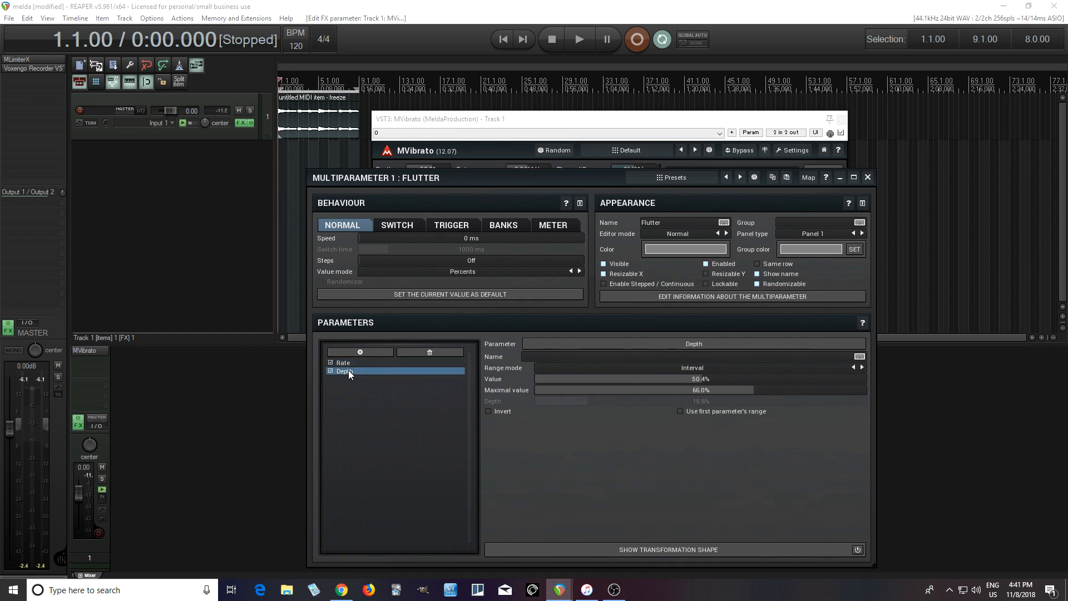
pyautogui.doubleClick(704, 391)
pyautogui.click(626, 443)
pyautogui.click(668, 463)
pyautogui.click(653, 529)
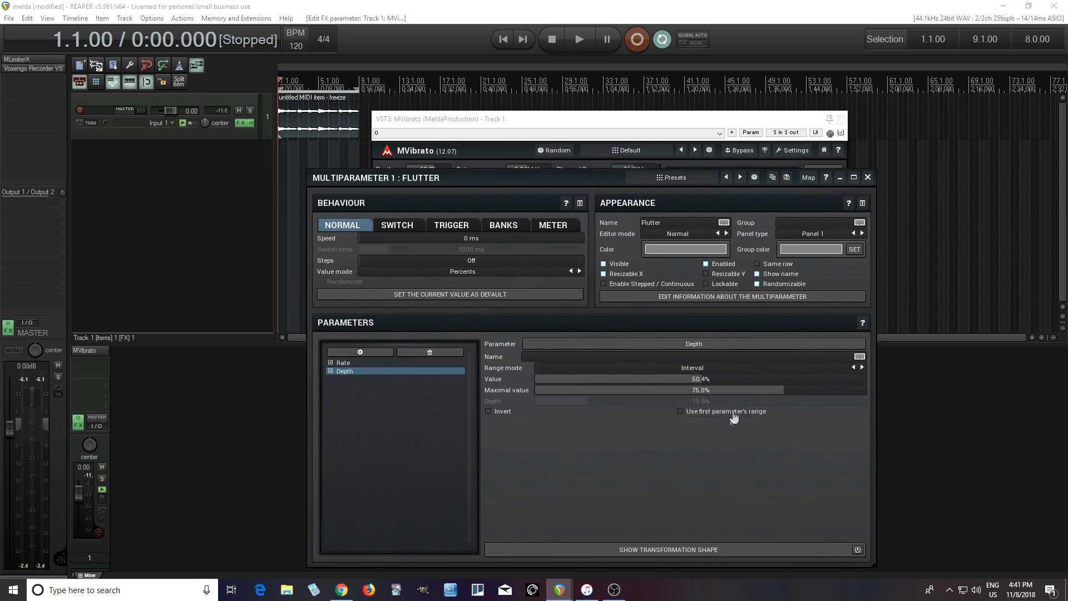
pyautogui.click(867, 178)
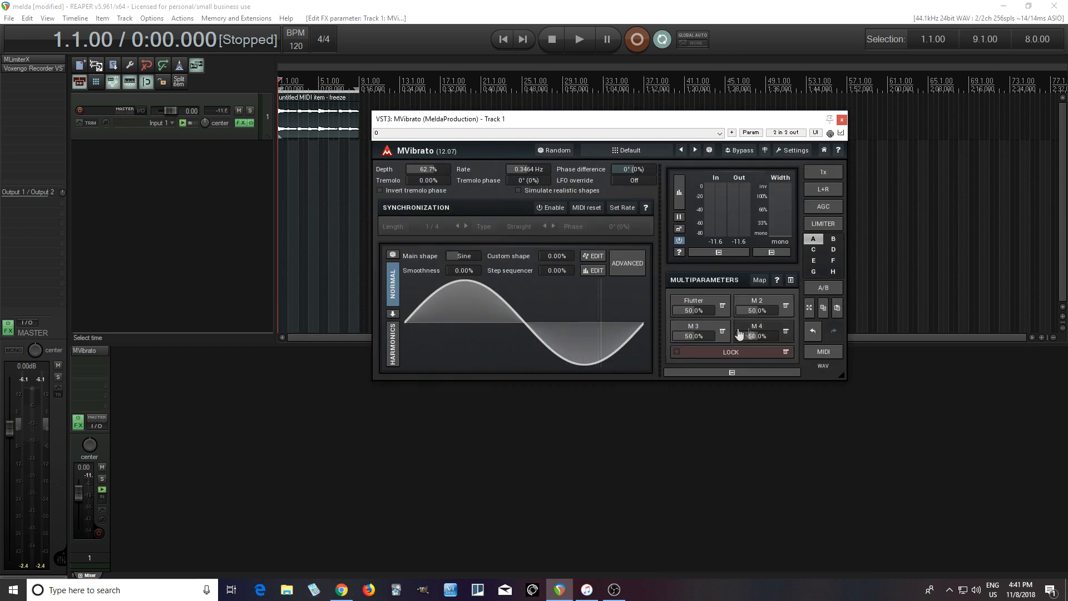
# Step: Audition the Flutter control during playback, sweeping it from 0% up to about 84% and back down, and leave it at 0%
pyautogui.moveTo(702, 310); pyautogui.dragTo(703, 362)
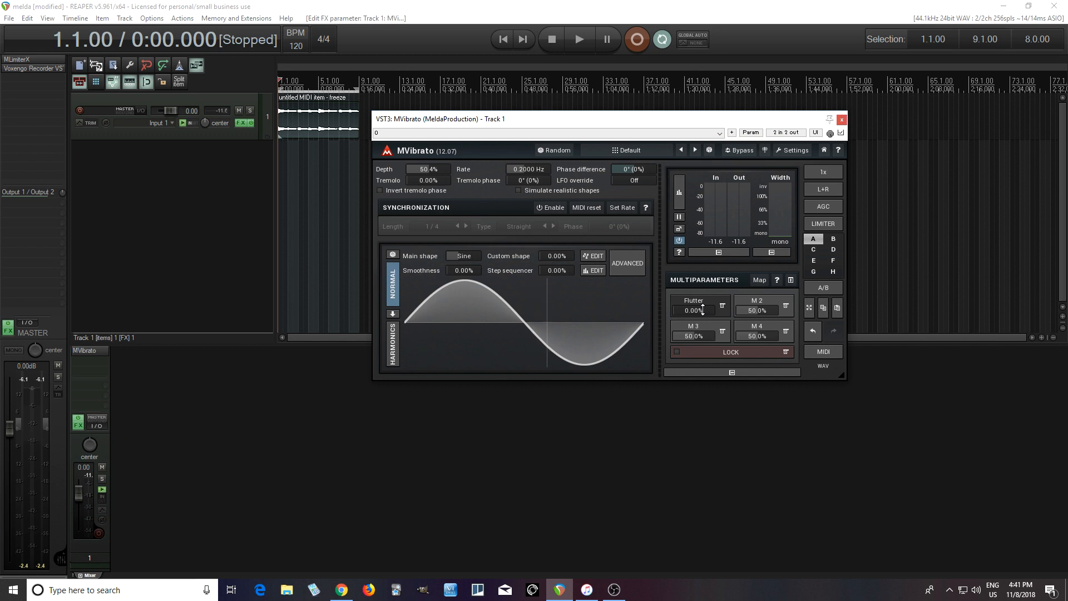
pyautogui.click(585, 37)
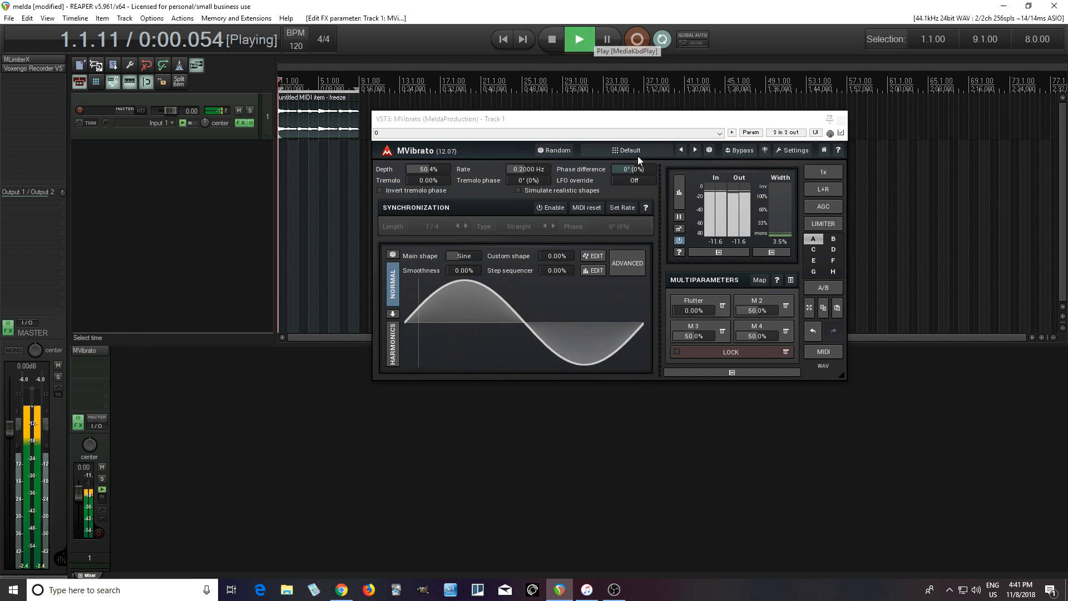
pyautogui.moveTo(683, 309); pyautogui.dragTo(682, 275)
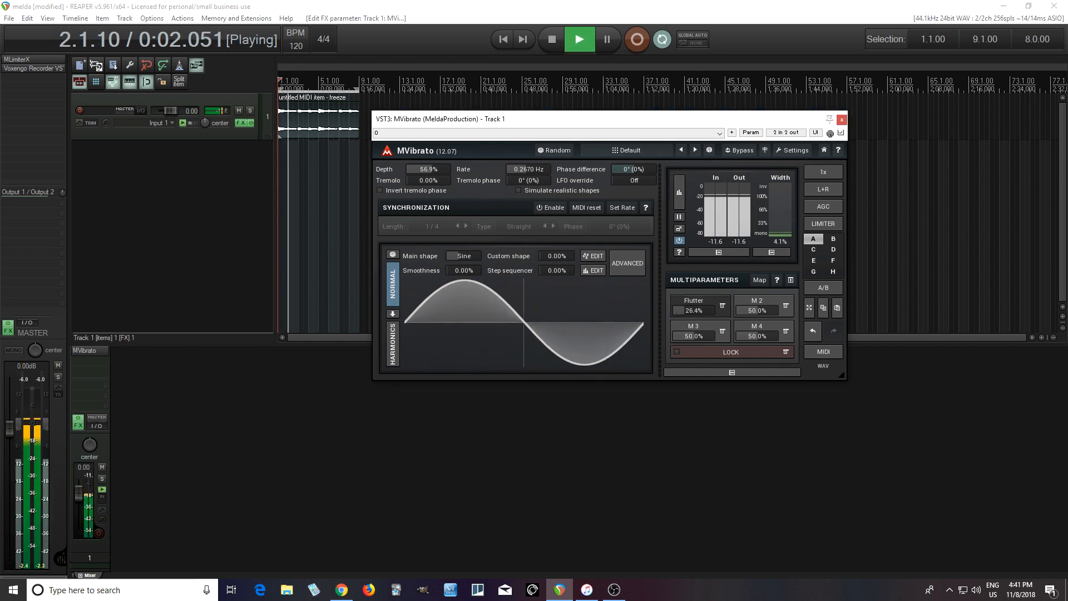
pyautogui.moveTo(682, 275); pyautogui.dragTo(682, 223)
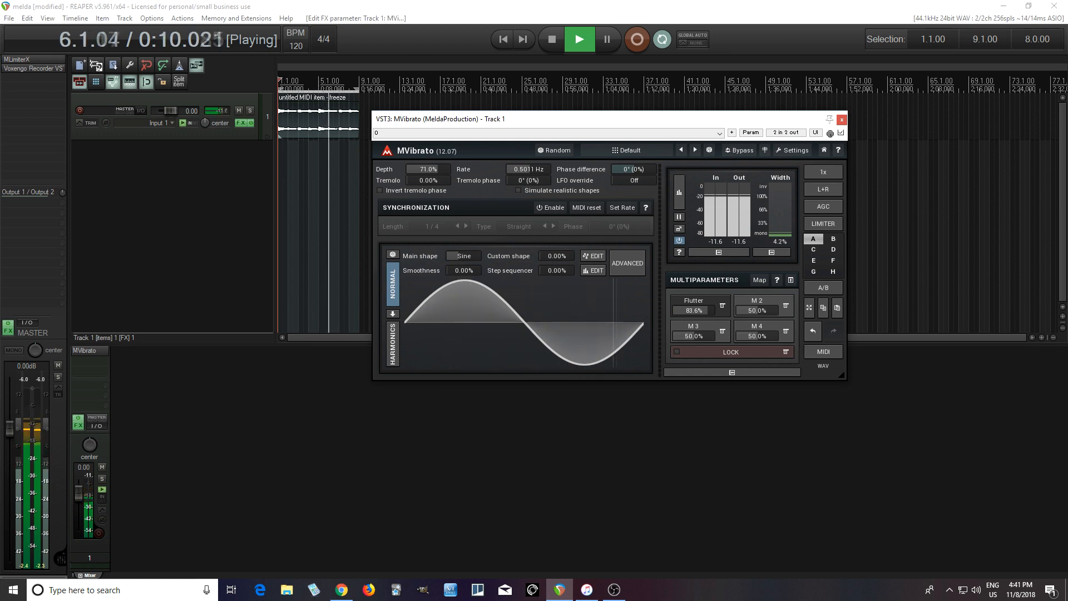
pyautogui.moveTo(682, 223); pyautogui.dragTo(682, 284)
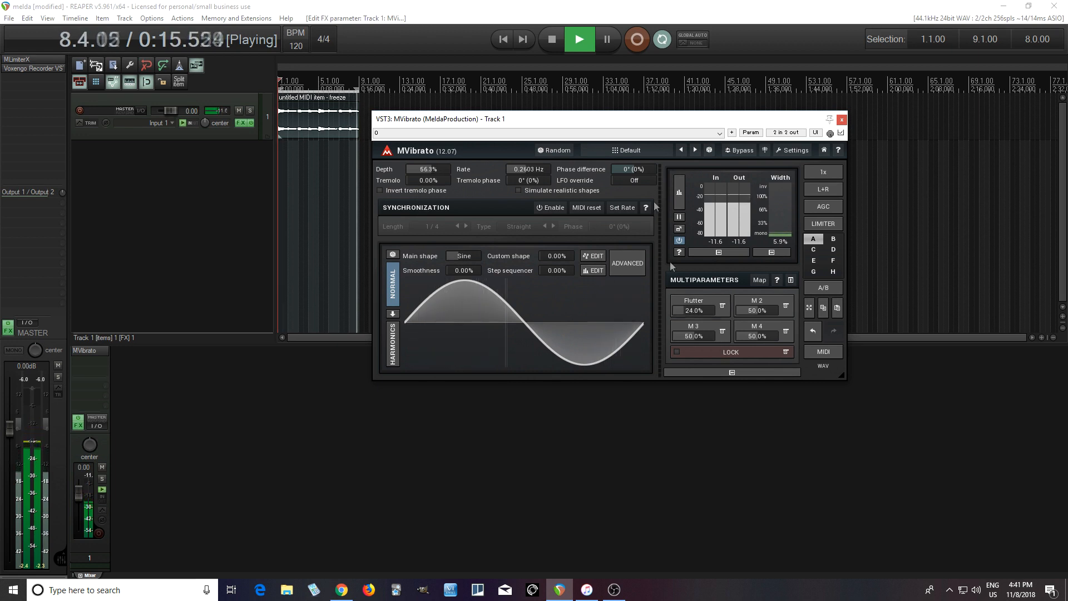
pyautogui.click(560, 43)
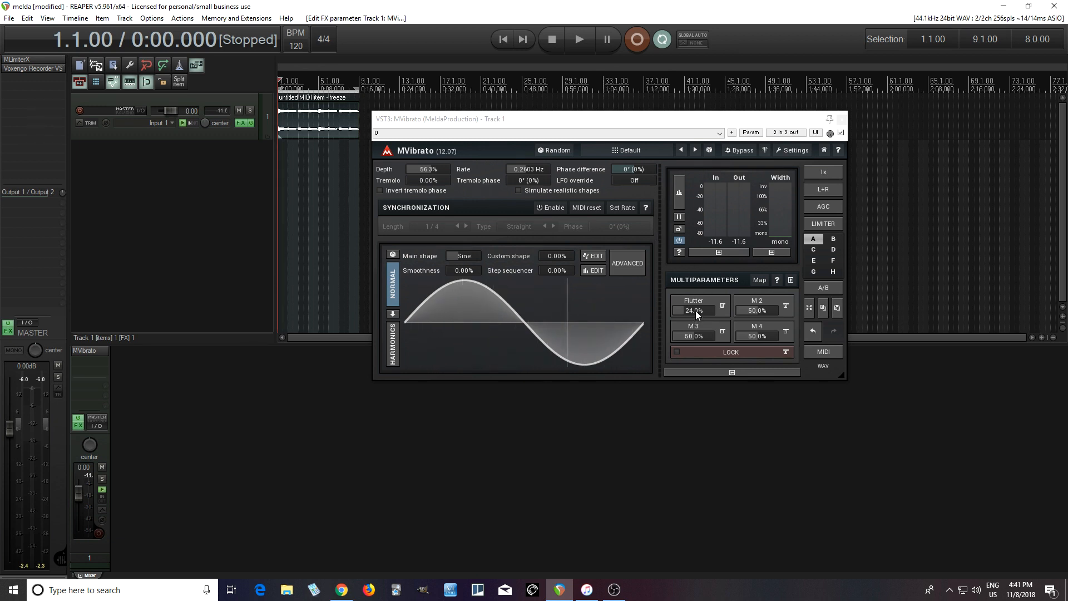
pyautogui.moveTo(695, 311); pyautogui.dragTo(671, 329)
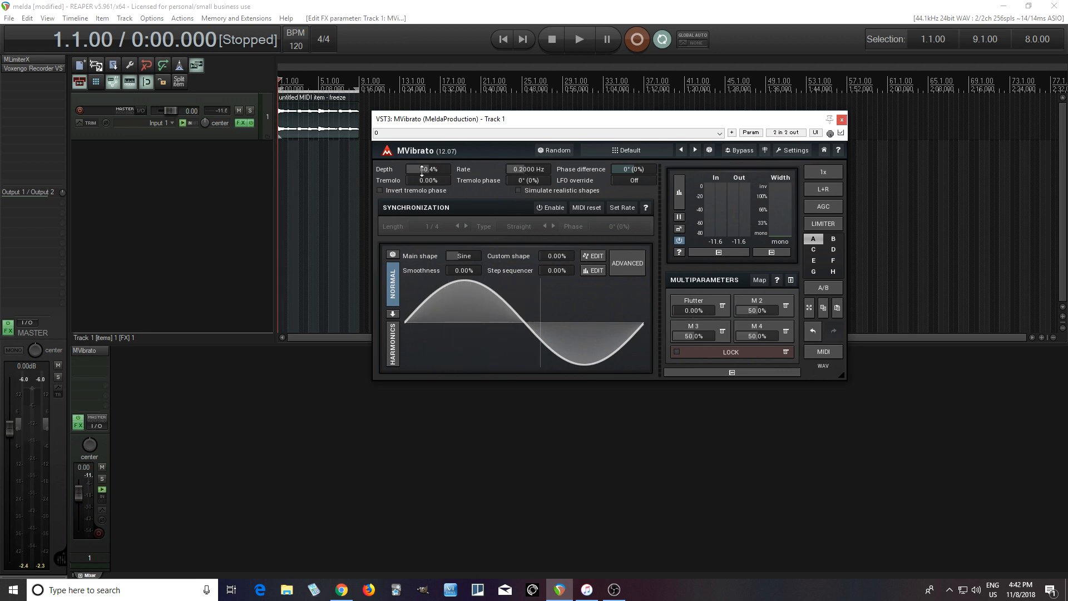
# Step: Reopen the Flutter multiparameter settings and arrange them beside the MVibrato window so the depth and rate values stay visible
pyautogui.moveTo(505, 121); pyautogui.dragTo(512, 137)
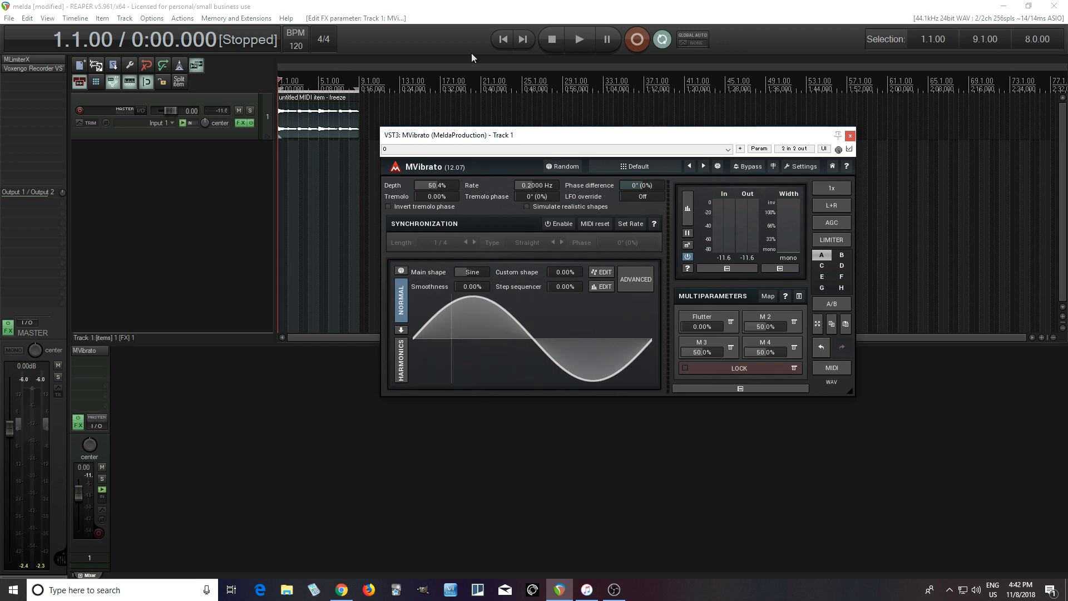
pyautogui.click(702, 316)
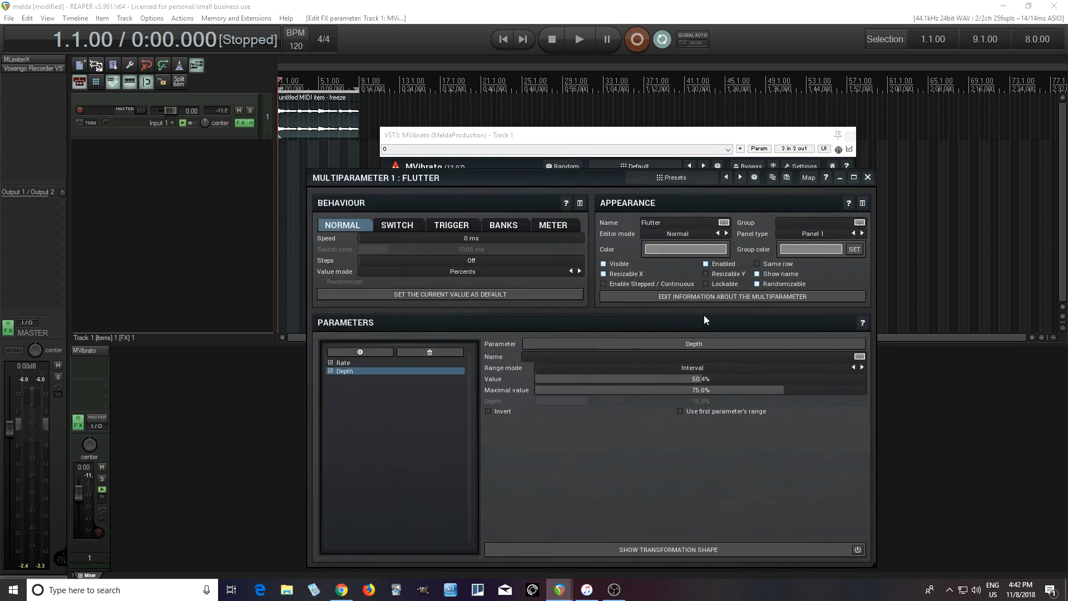
pyautogui.moveTo(439, 178); pyautogui.dragTo(612, 177)
pyautogui.moveTo(545, 141); pyautogui.dragTo(383, 128)
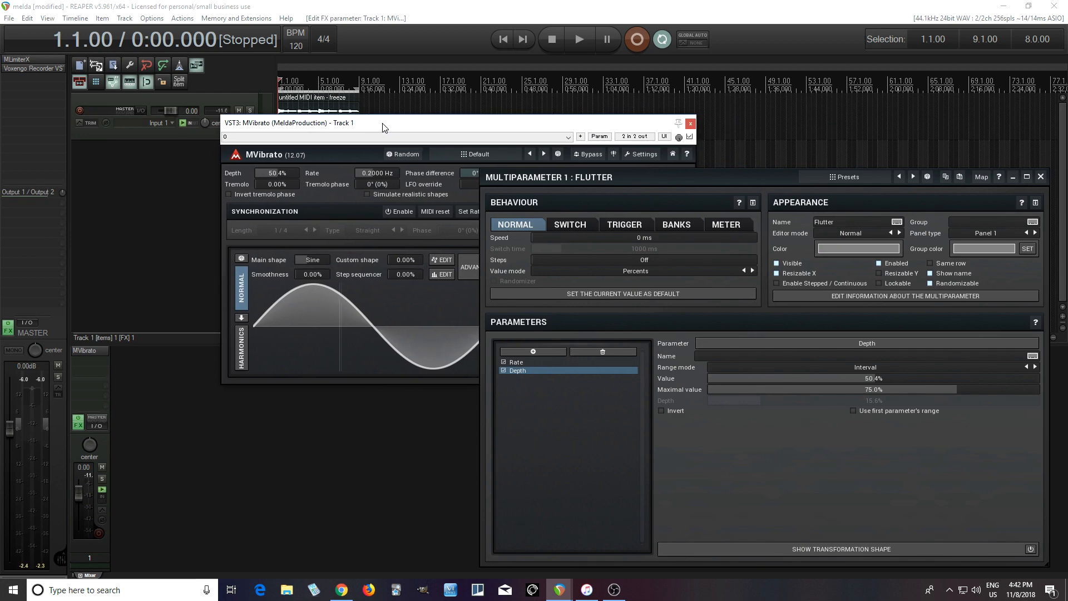
pyautogui.moveTo(522, 181); pyautogui.dragTo(460, 142)
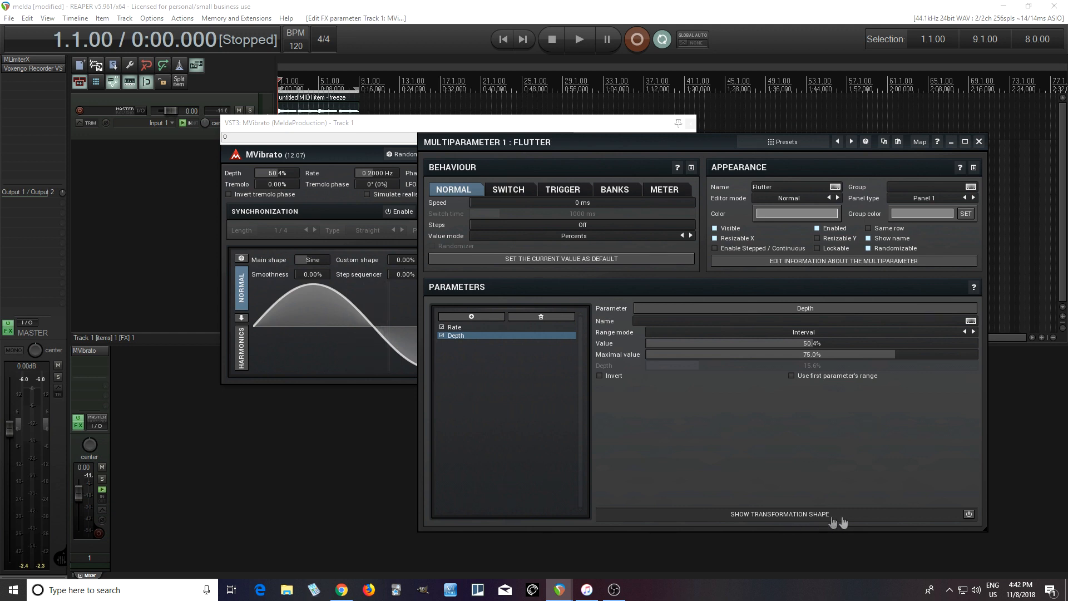
# Step: Enable and open the transformation shape for Flutter's Depth parameter, and turn on snap to grid X and Y for its points
pyautogui.click(969, 515)
pyautogui.click(914, 519)
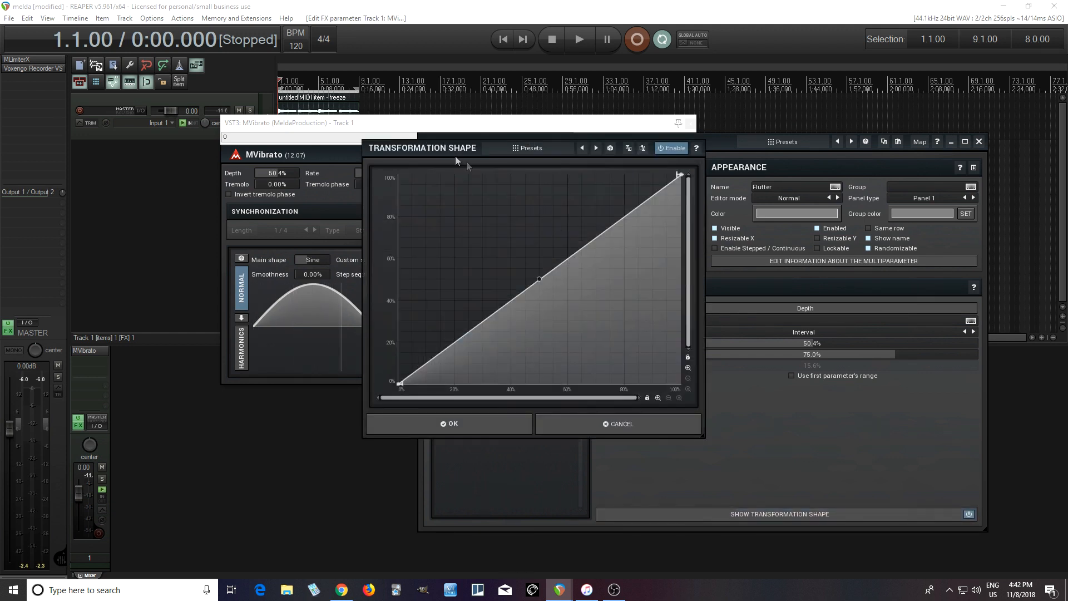
pyautogui.moveTo(425, 145); pyautogui.dragTo(610, 154)
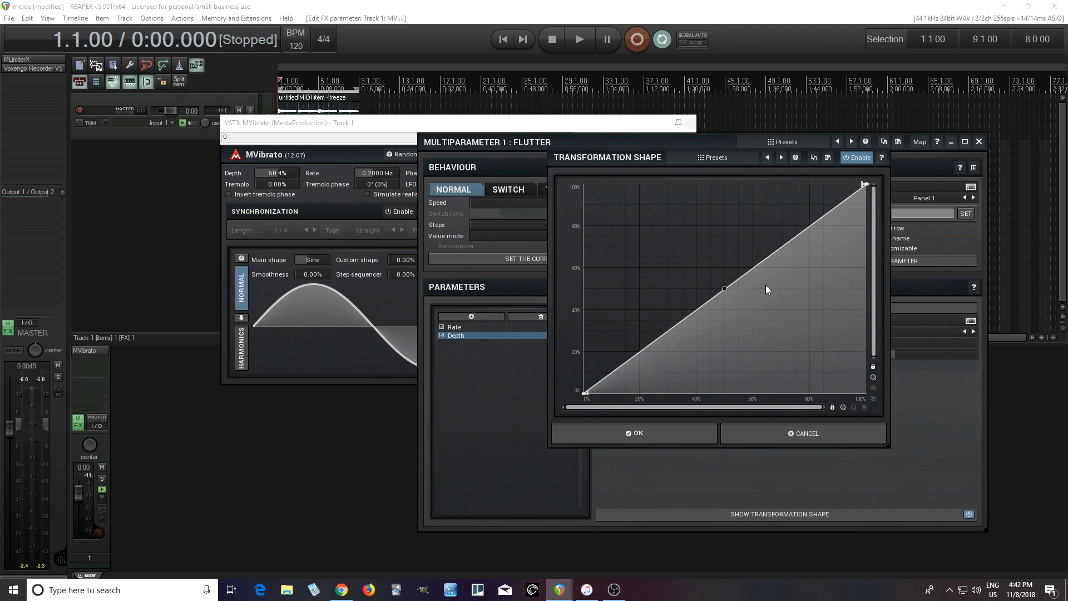
pyautogui.rightClick(698, 277)
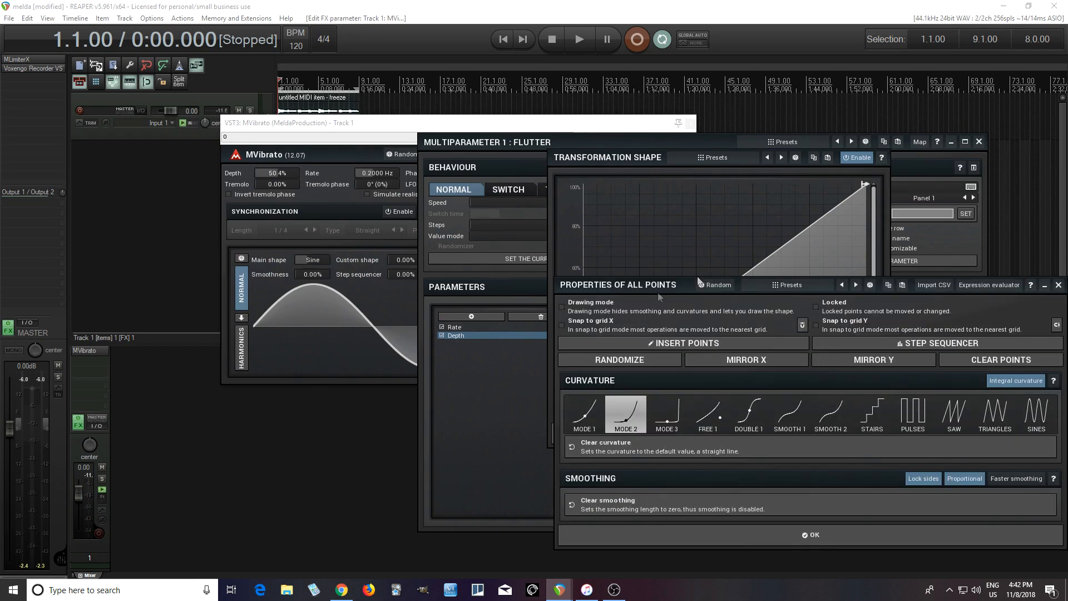
pyautogui.click(568, 330)
pyautogui.click(839, 327)
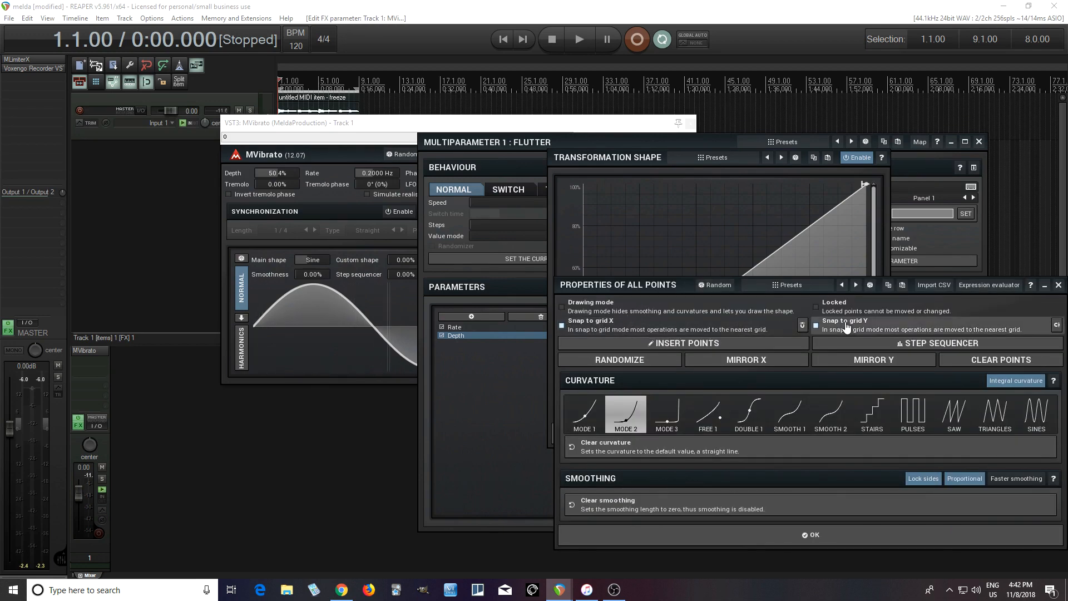
pyautogui.click(780, 537)
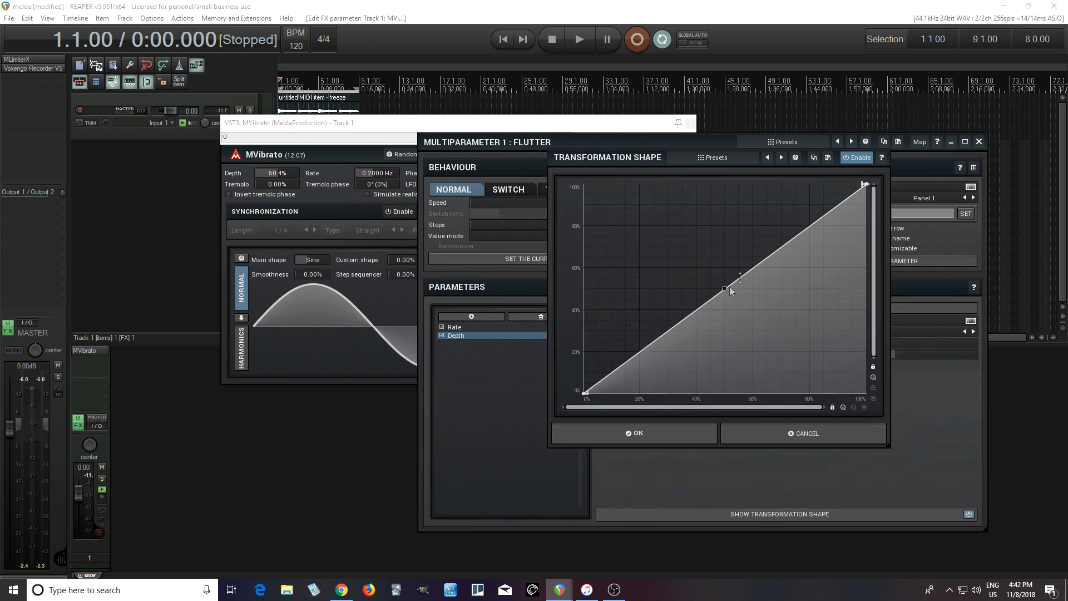
# Step: Add a point to Depth's transformation curve at 5% horizontally and 50% vertically, and confirm the shape
pyautogui.moveTo(721, 207); pyautogui.dragTo(724, 287)
pyautogui.moveTo(724, 287); pyautogui.dragTo(600, 290)
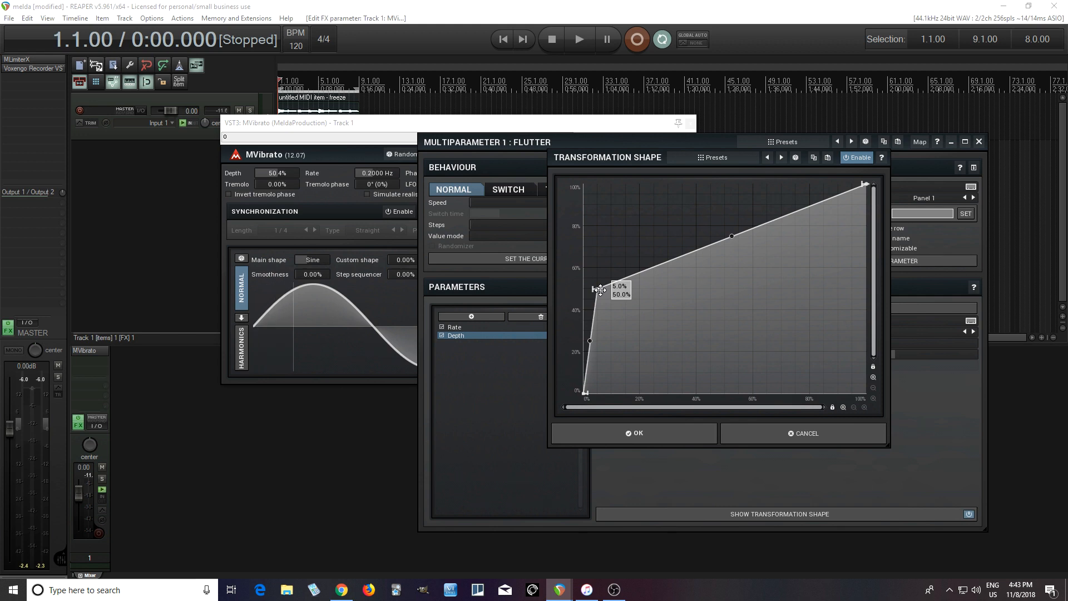
pyautogui.moveTo(600, 290); pyautogui.dragTo(600, 290)
pyautogui.moveTo(584, 392); pyautogui.dragTo(585, 394)
pyautogui.click(632, 433)
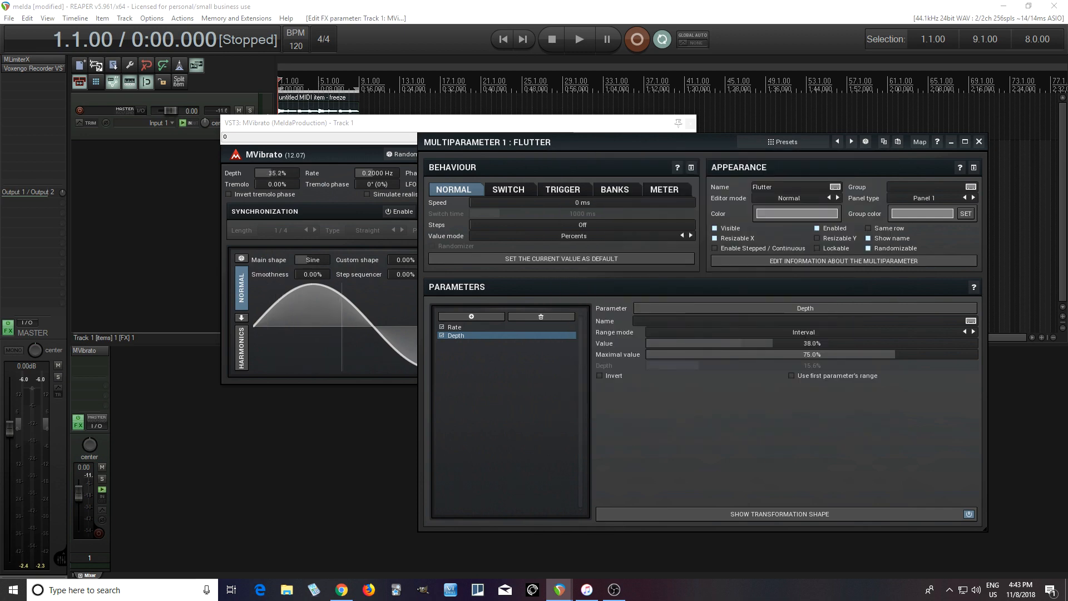
# Step: Close the multiparameter settings and sweep Flutter up from 0% and back to 0% to check how Depth and Rate respond
pyautogui.click(980, 143)
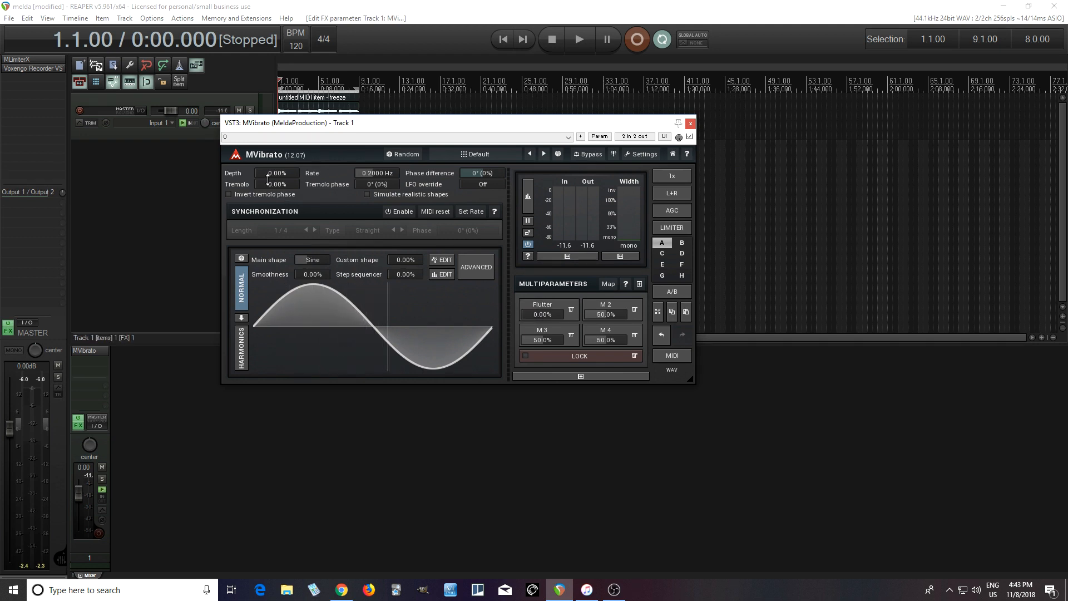
pyautogui.moveTo(542, 314); pyautogui.dragTo(542, 283)
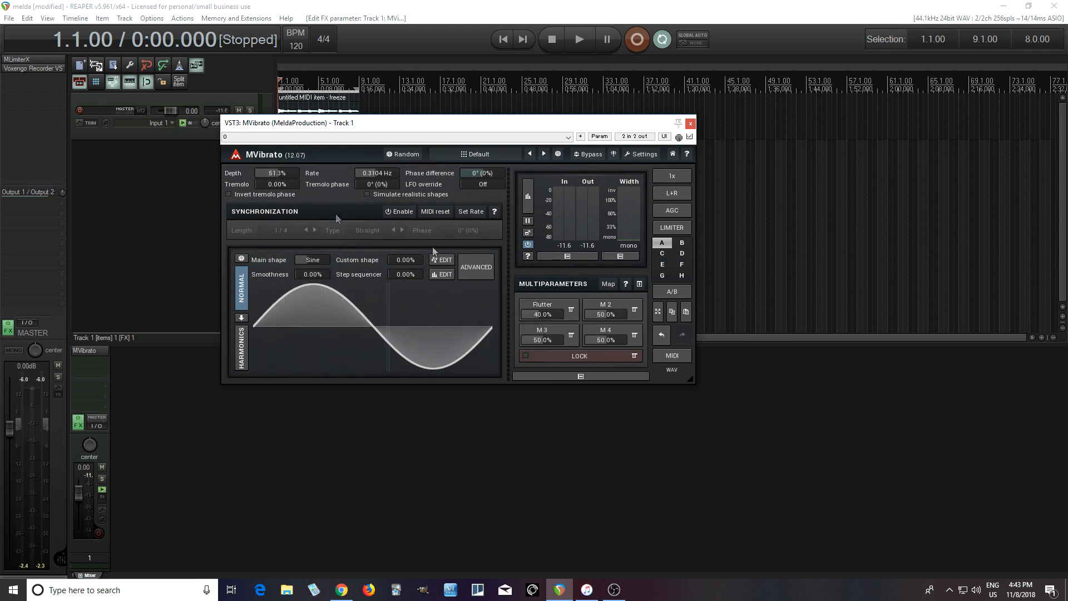
pyautogui.moveTo(541, 318)
pyautogui.mouseDown()
pyautogui.moveTo(540, 376)
pyautogui.moveTo(545, 314)
pyautogui.mouseUp()
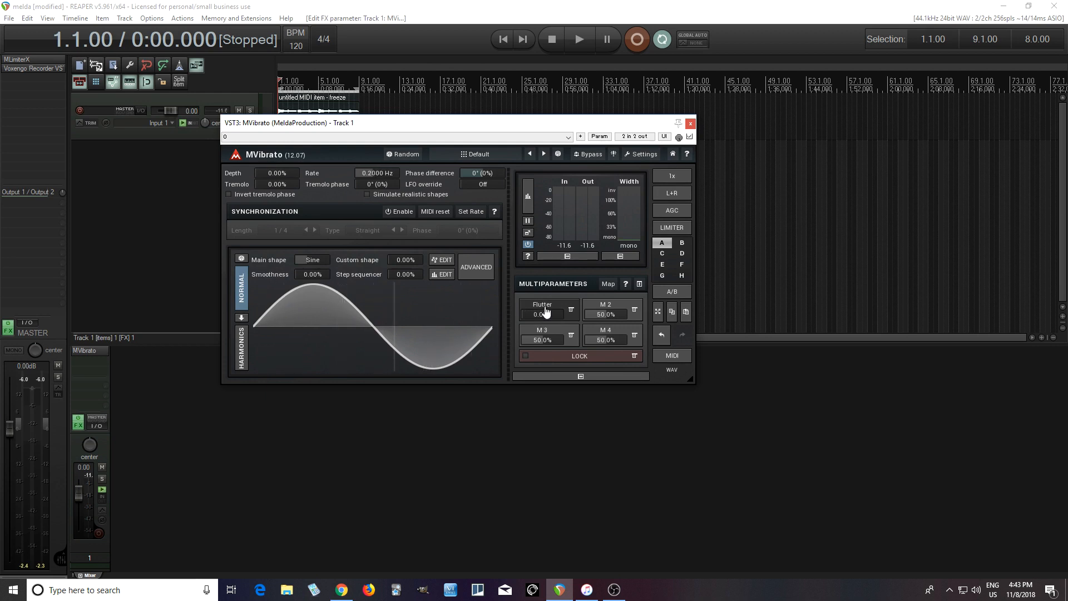
# Step: Try a Depth curve with a flat section between points at 5%/50% and 50%/50%, and sweep Flutter to check it
pyautogui.click(543, 304)
pyautogui.click(794, 513)
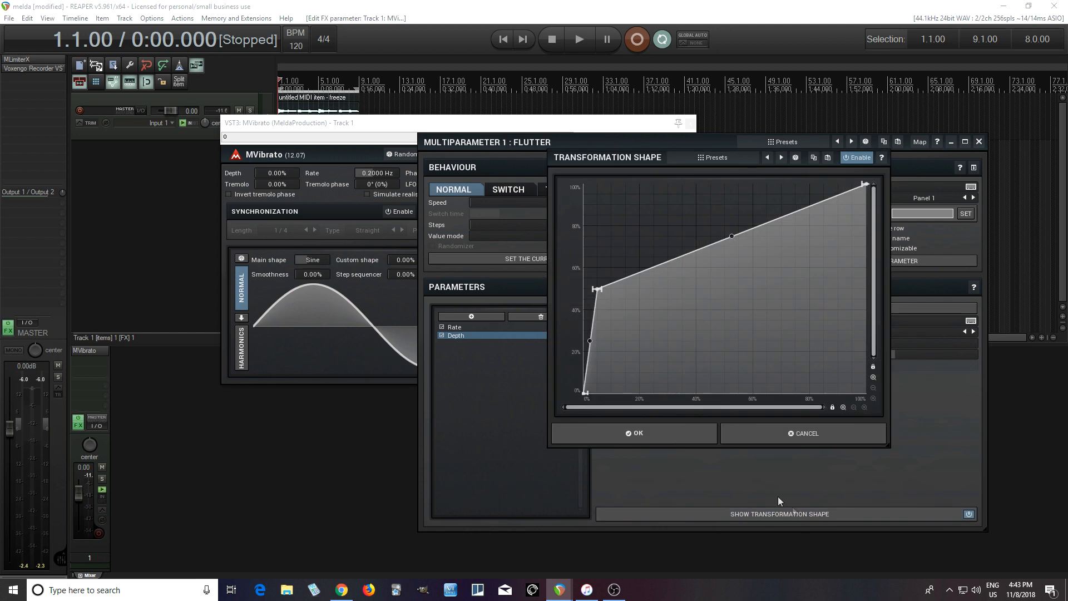
pyautogui.moveTo(596, 289); pyautogui.dragTo(721, 290)
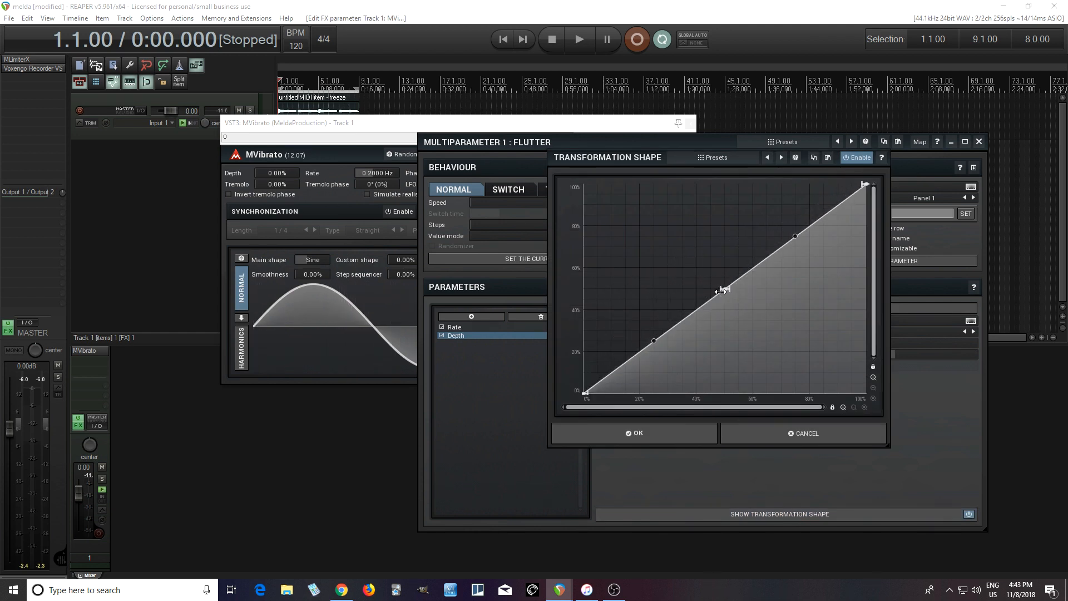
pyautogui.click(595, 290)
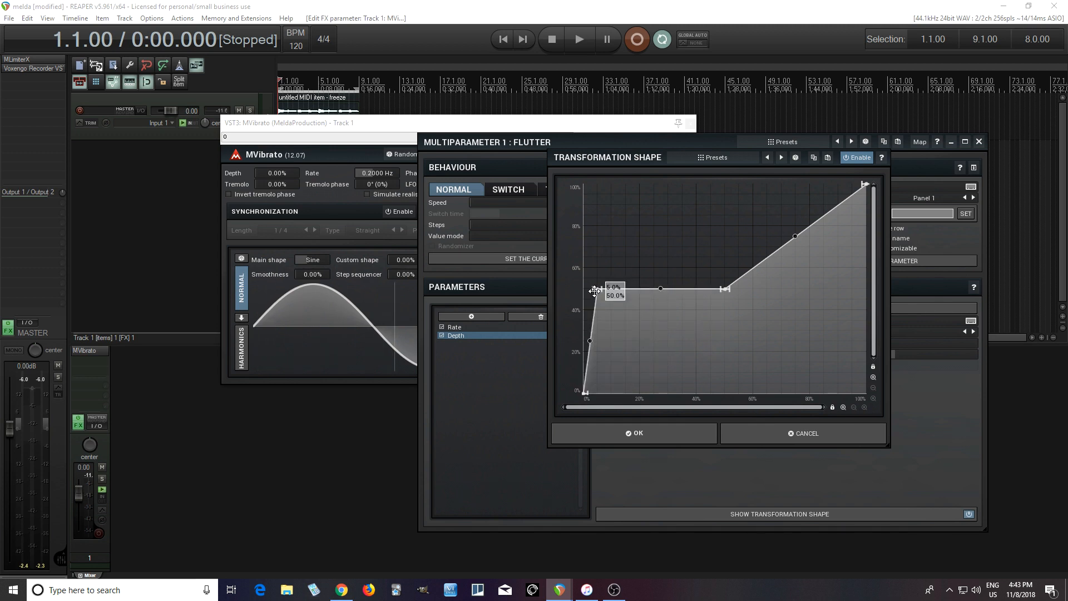
pyautogui.click(655, 434)
pyautogui.click(979, 143)
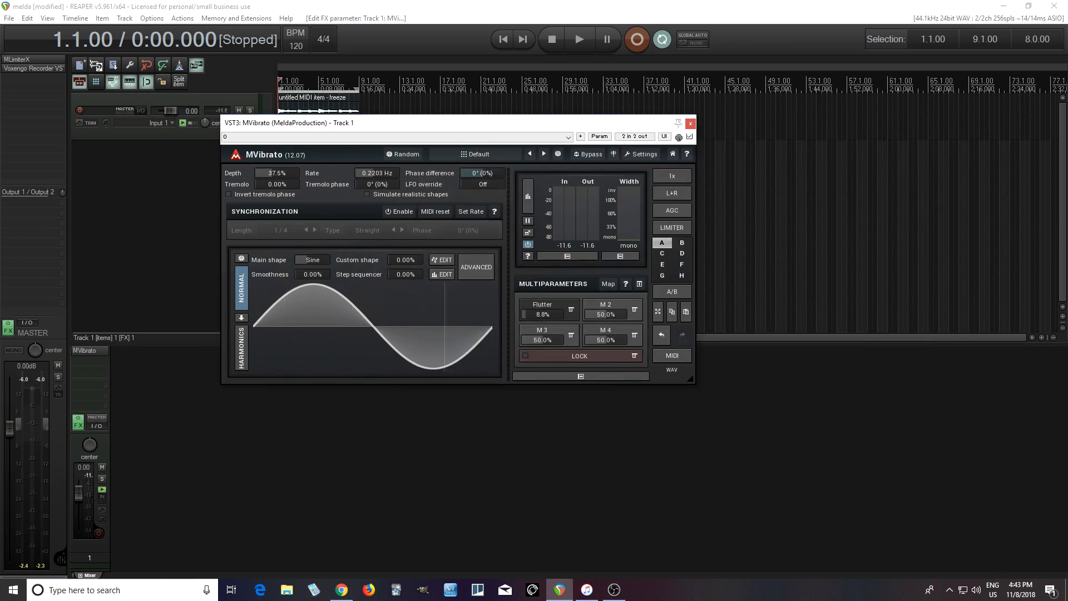
pyautogui.moveTo(551, 312)
pyautogui.mouseDown()
pyautogui.moveTo(550, 272)
pyautogui.moveTo(551, 311)
pyautogui.mouseUp()
# Step: Remove the plateau from Depth's transformation curve, leaving a single intermediate point at 5%/50%, and close the multiparameter settings
pyautogui.click(548, 305)
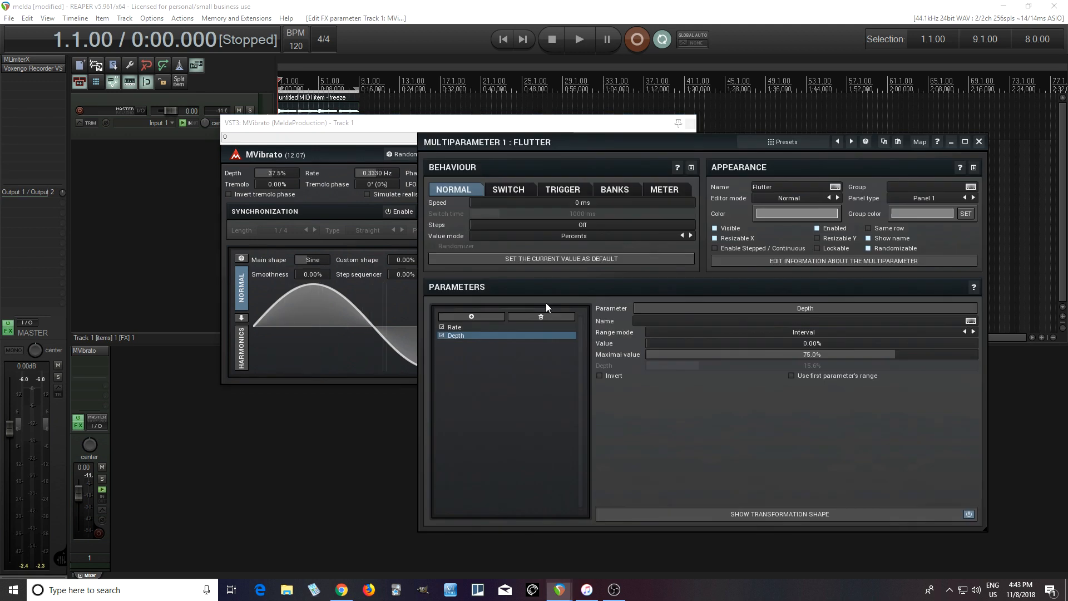
pyautogui.click(927, 514)
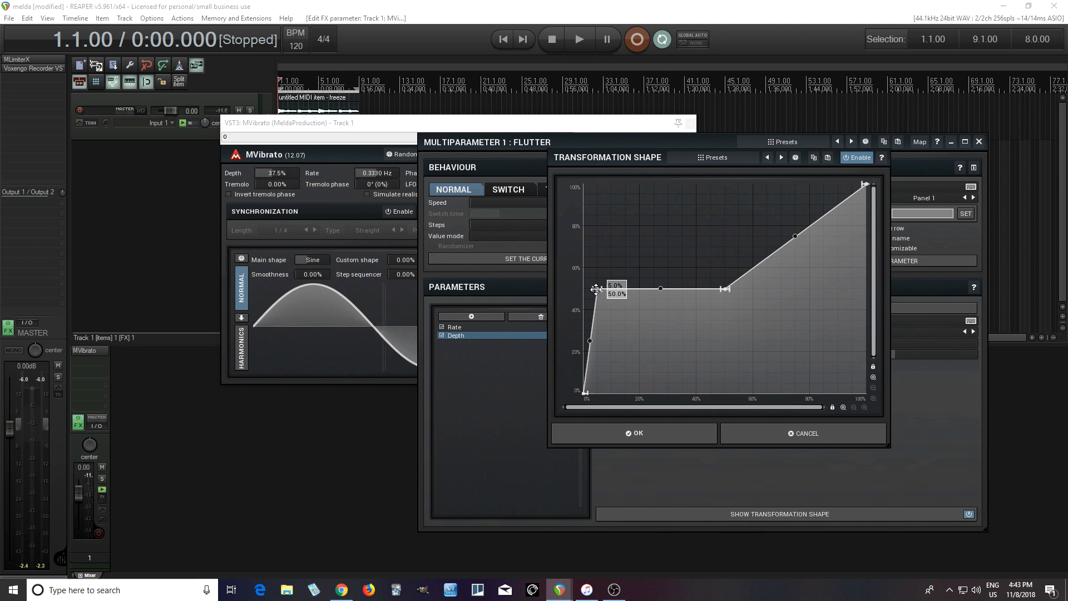
pyautogui.doubleClick(596, 289)
pyautogui.moveTo(725, 289); pyautogui.dragTo(596, 293)
pyautogui.click(632, 433)
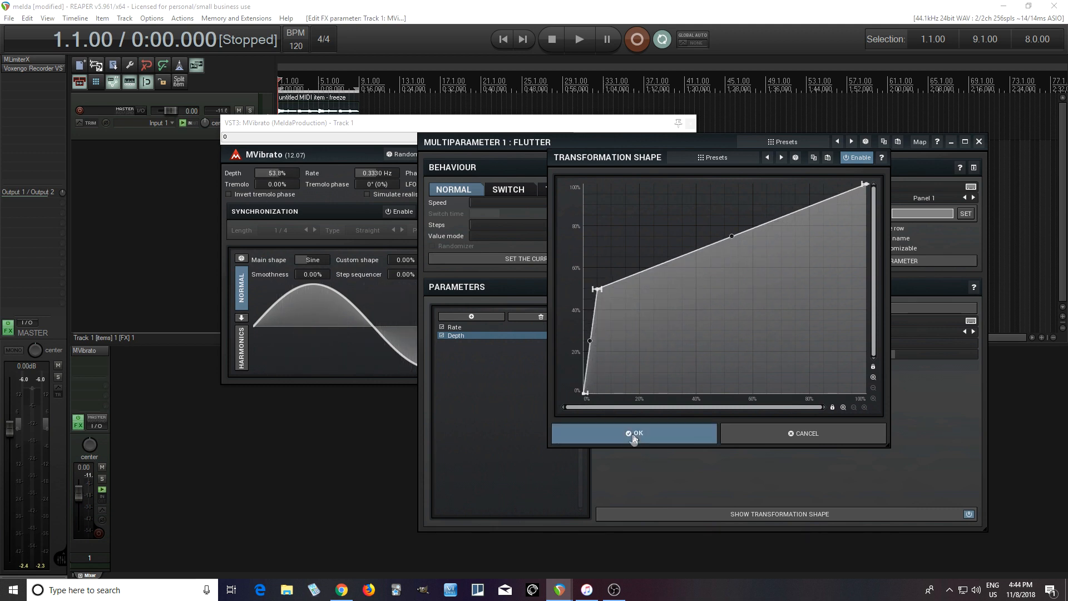
pyautogui.click(980, 141)
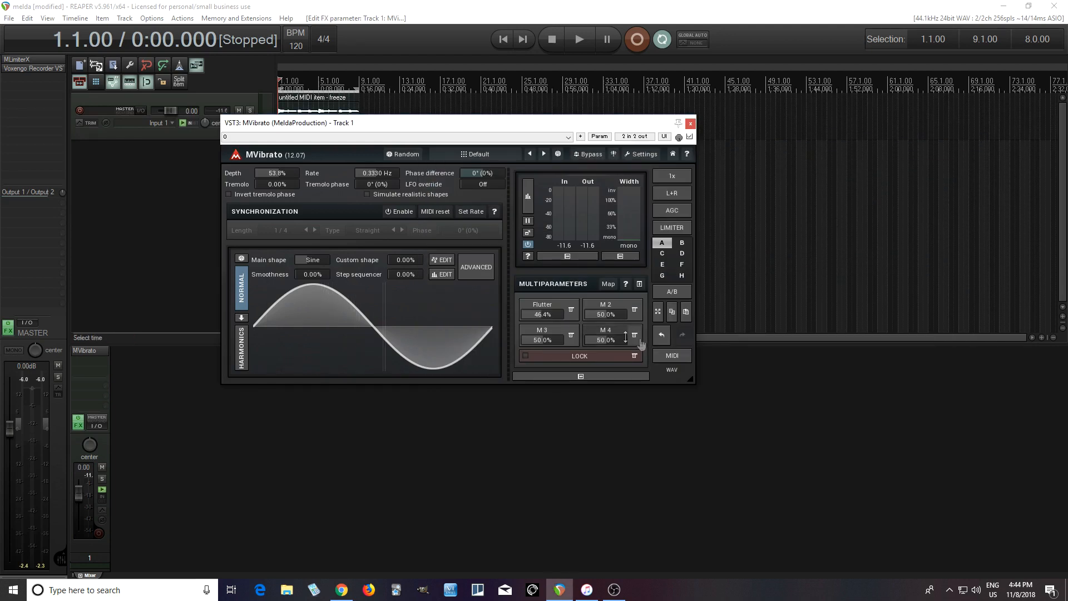
# Step: Reset Flutter to 0%, audition it during playback while raising it to about 74%, and stop playback
pyautogui.moveTo(558, 312); pyautogui.dragTo(557, 362)
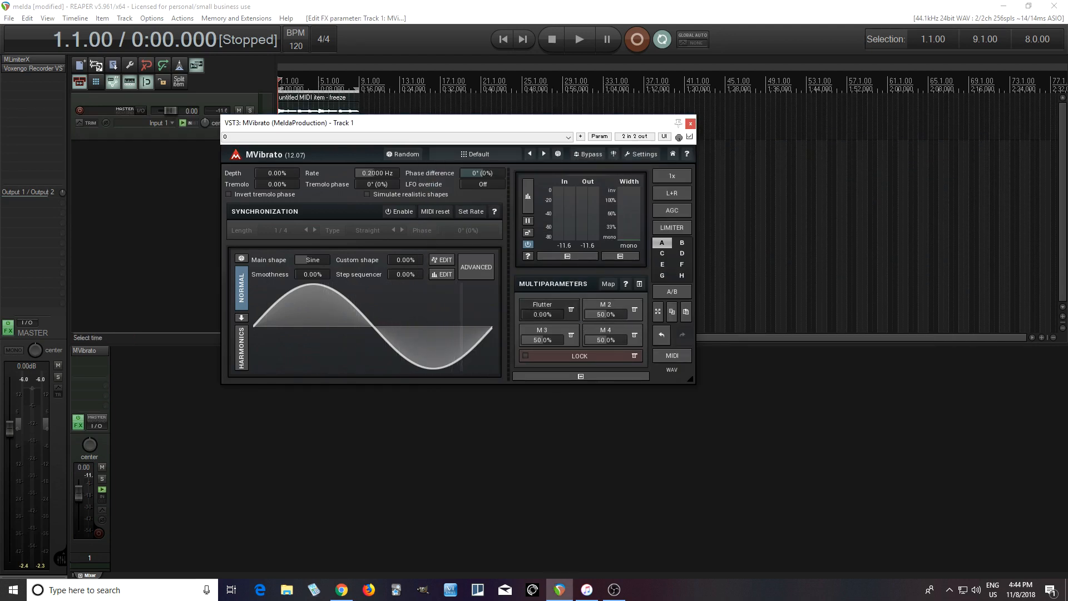
pyautogui.click(579, 44)
pyautogui.click(579, 44)
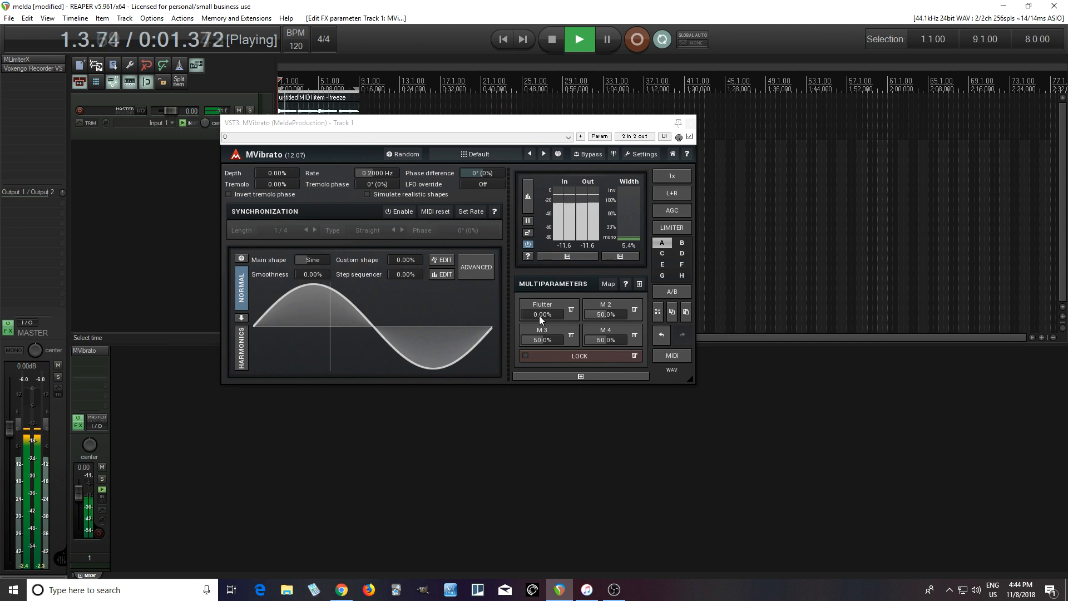
pyautogui.moveTo(539, 315); pyautogui.dragTo(540, 314)
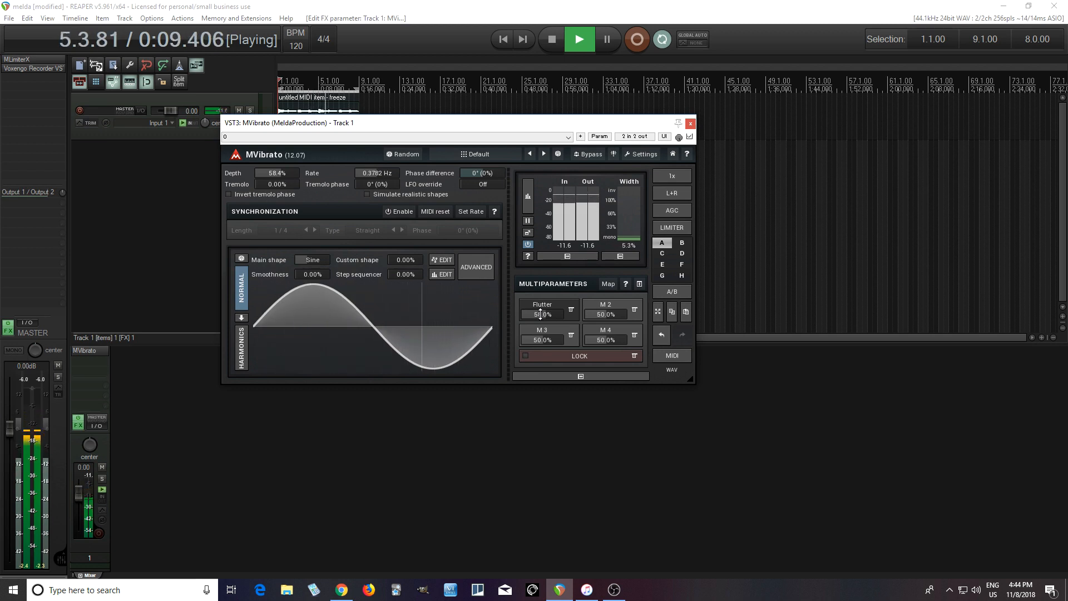
pyautogui.moveTo(541, 314); pyautogui.dragTo(540, 314)
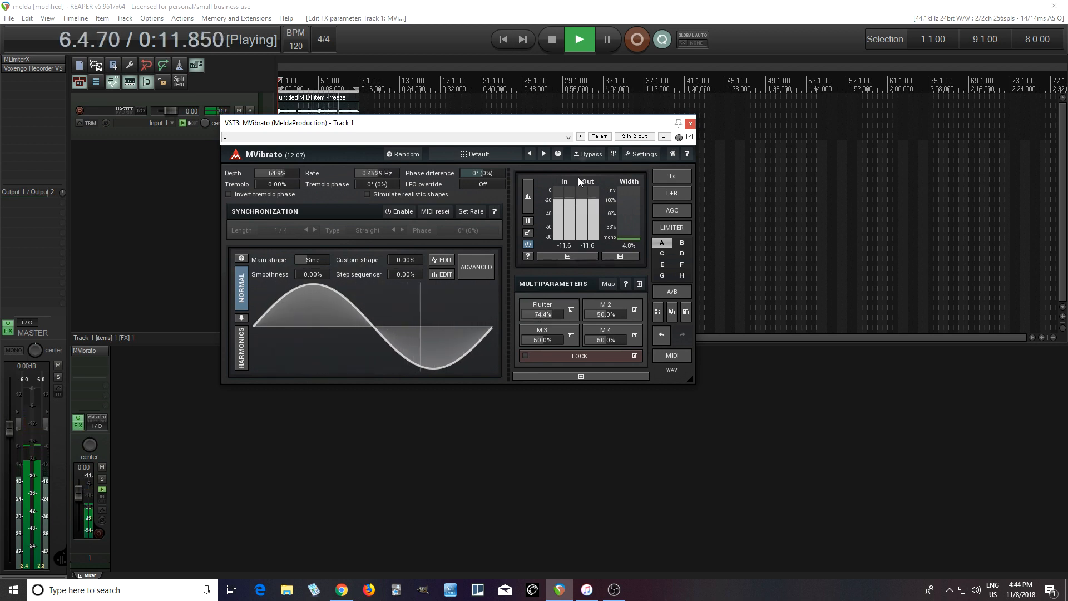
pyautogui.click(553, 40)
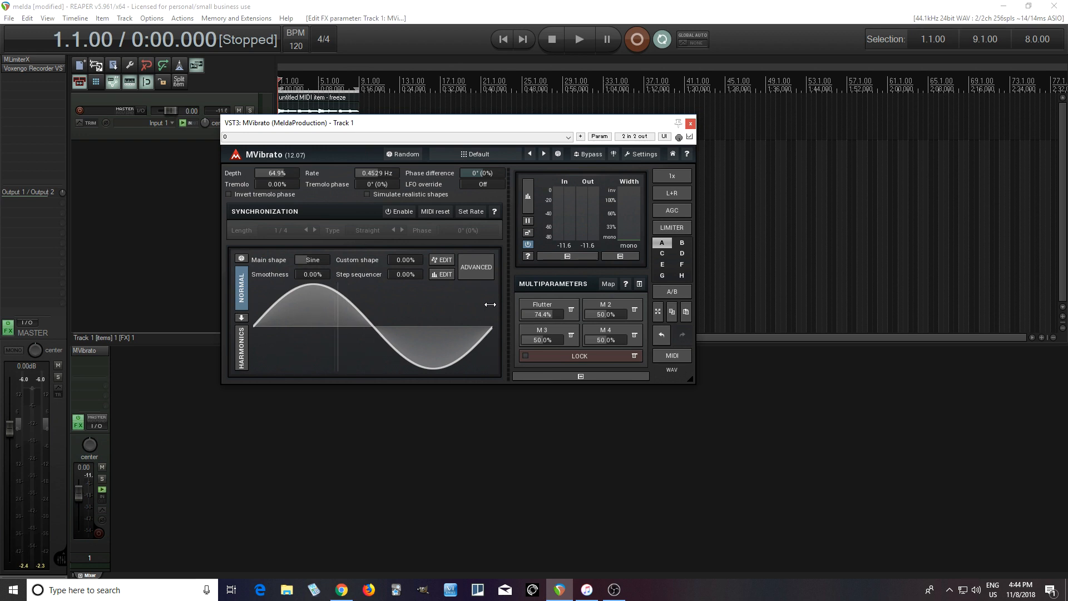
# Step: Duplicate MVibrato in Track 1's effect chain, bypass the original instance and close its window
pyautogui.moveTo(494, 129); pyautogui.dragTo(706, 115)
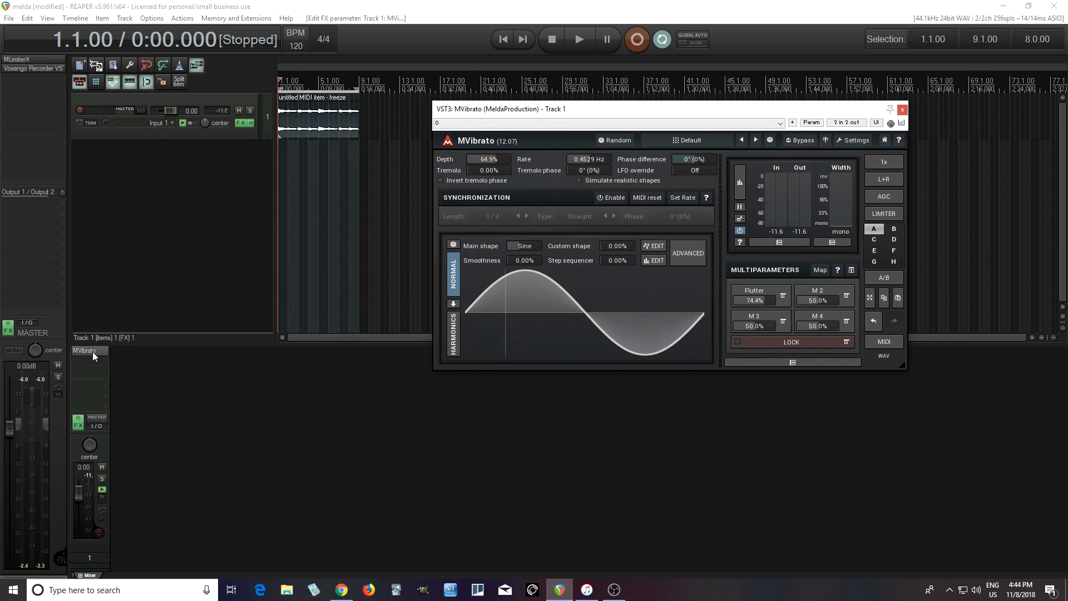
pyautogui.moveTo(92, 351); pyautogui.dragTo(94, 362)
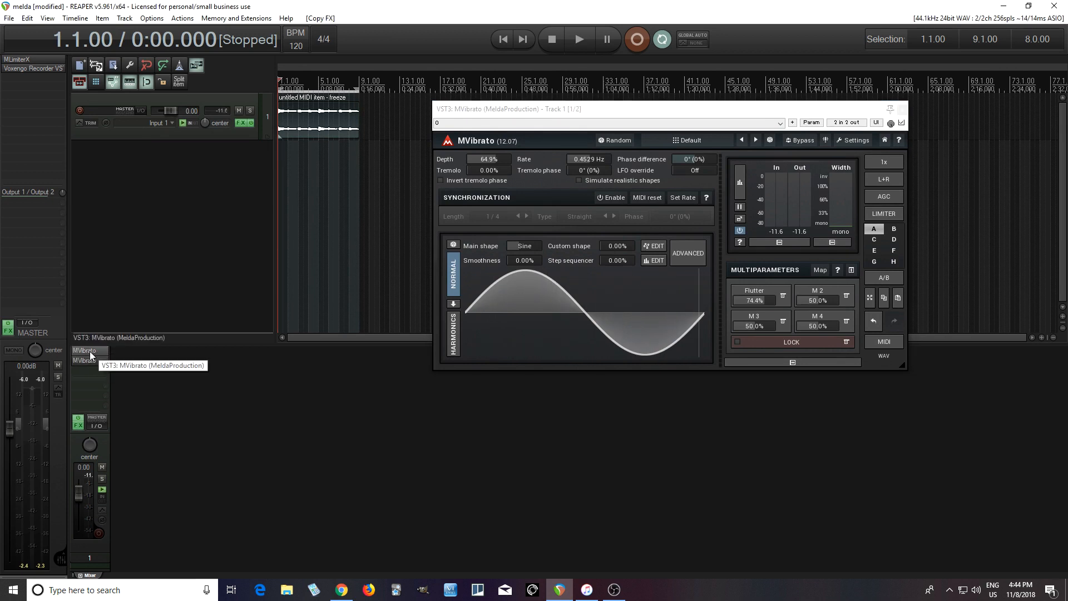
pyautogui.keyDown('shift'); pyautogui.click(89, 351); pyautogui.keyUp('shift')
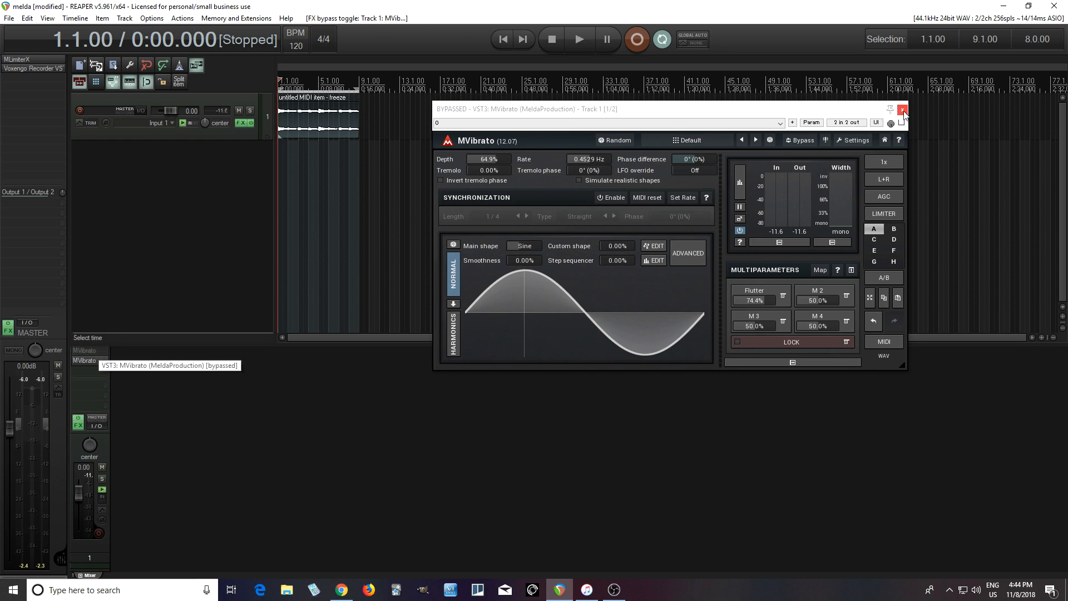
pyautogui.click(902, 110)
# Step: Open the copied MVibrato and reset its Depth to 40% and its Rate to 4 Hz
pyautogui.click(86, 360)
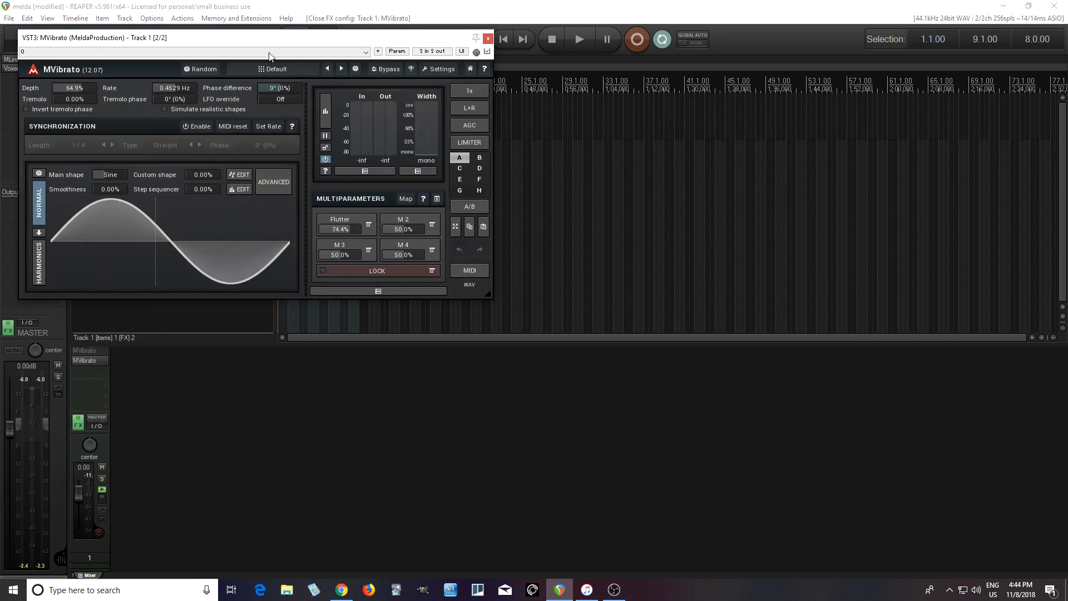
pyautogui.moveTo(274, 41); pyautogui.dragTo(595, 135)
pyautogui.doubleClick(398, 184)
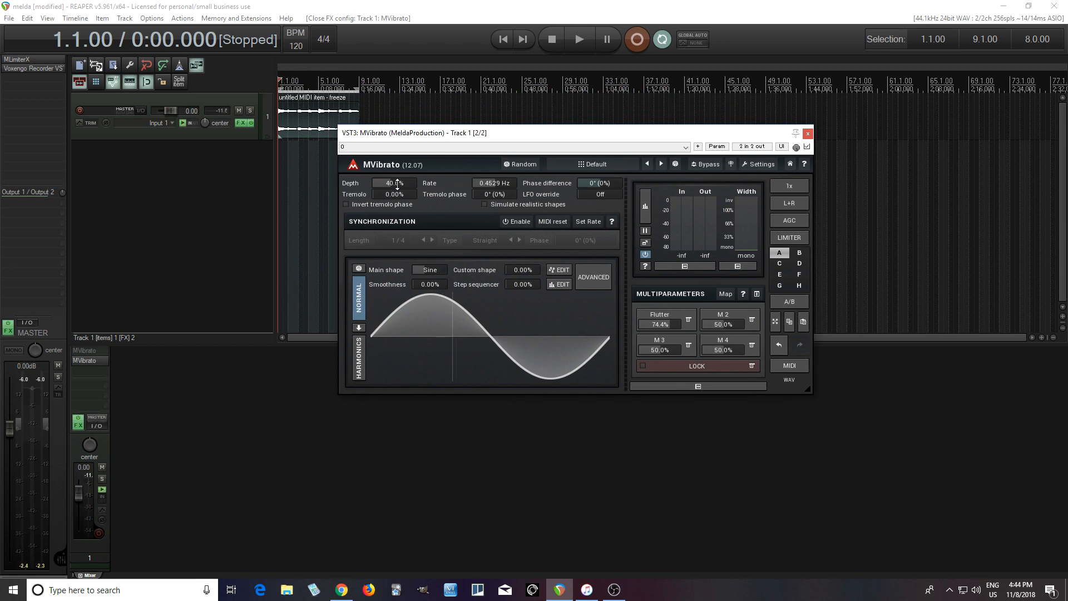
pyautogui.doubleClick(494, 184)
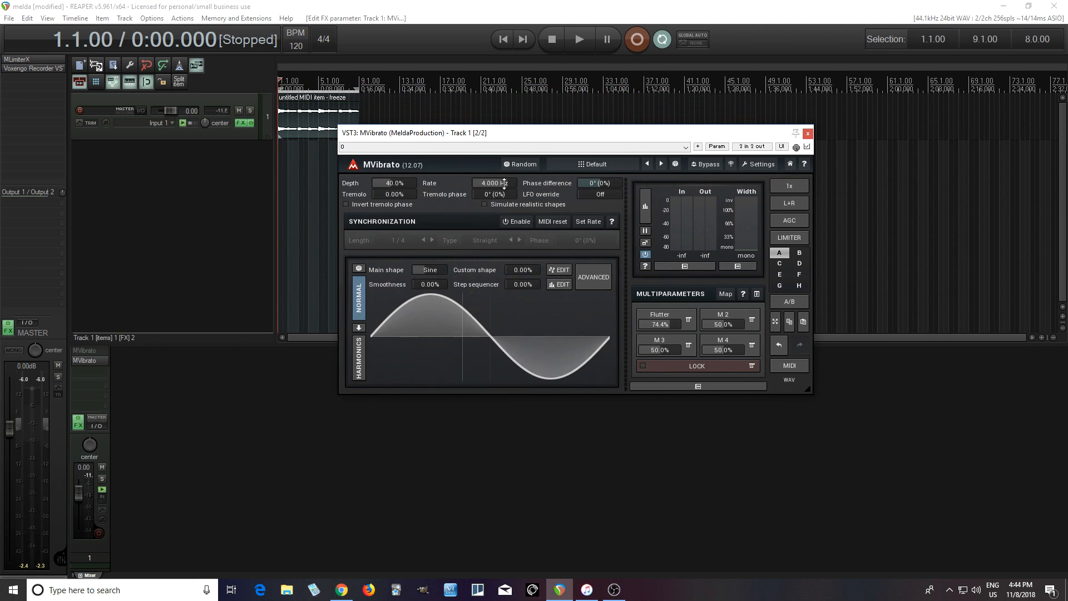
# Step: Rename the copy's Flutter multiparameter to Jitter and set its Rate range from 10 Hz to a maximal value of 20 Hz
pyautogui.click(661, 316)
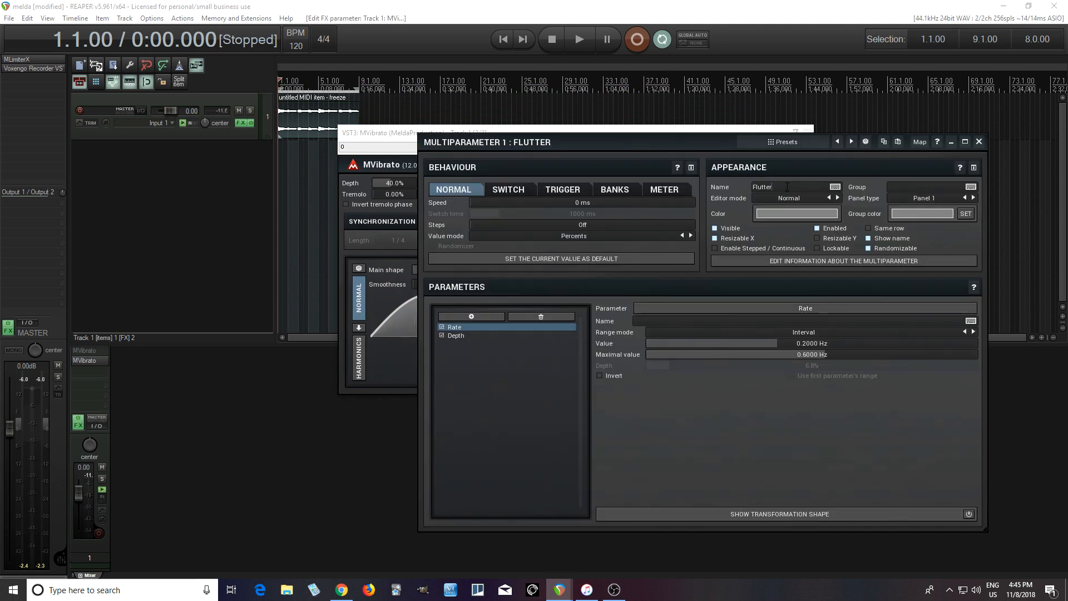
pyautogui.write('Jitte')
pyautogui.doubleClick(799, 343)
pyautogui.click(736, 439)
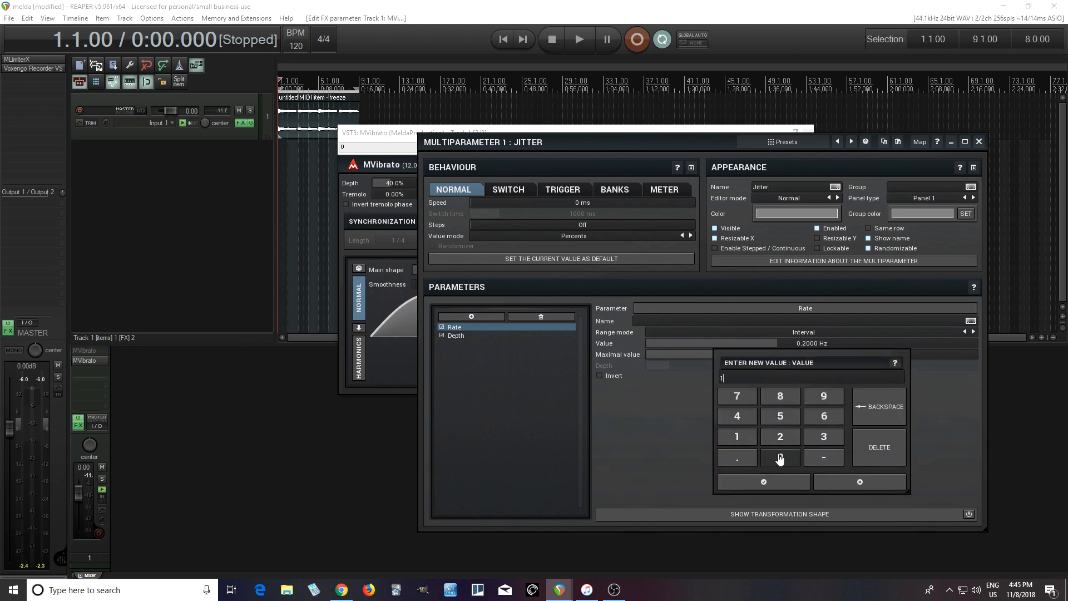
pyautogui.click(787, 483)
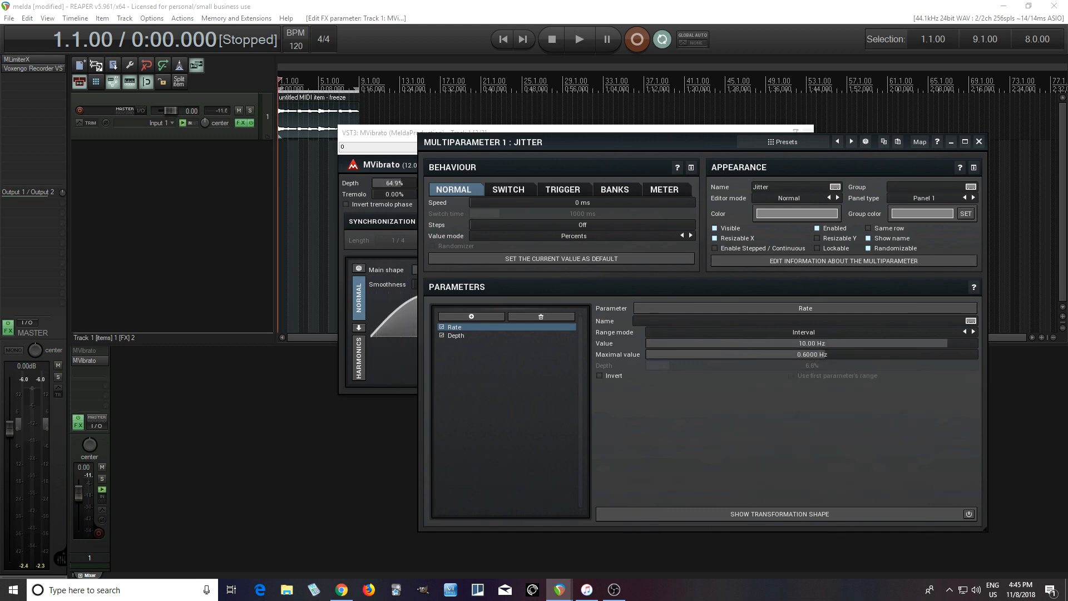
pyautogui.moveTo(812, 357); pyautogui.dragTo(812, 334)
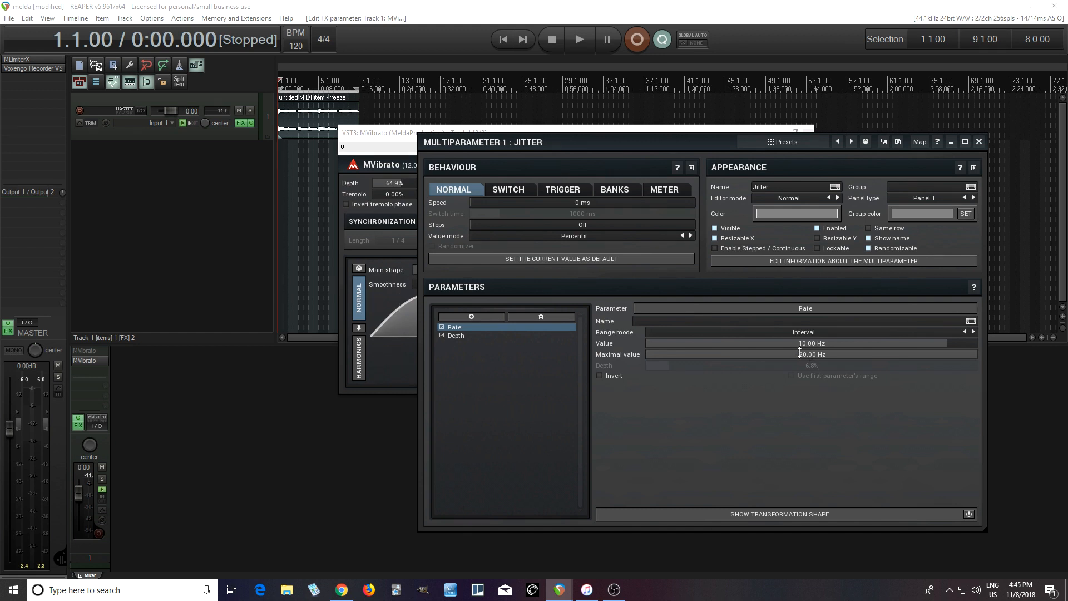
# Step: Set Jitter's Depth range from 0% to a maximal value of 2%, check its transformation shape and close the multiparameter settings
pyautogui.click(470, 336)
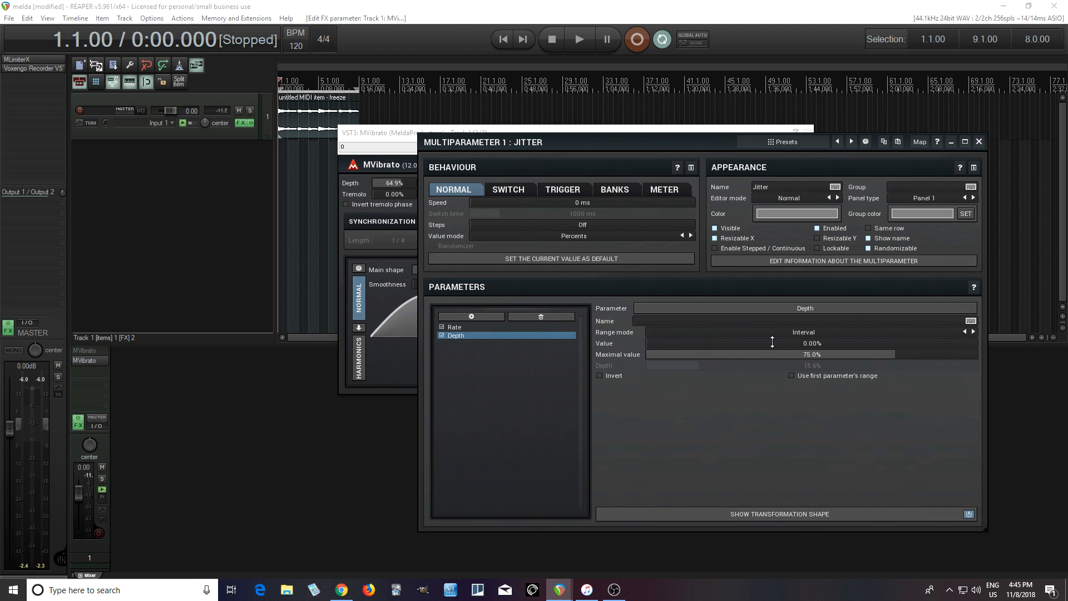
pyautogui.doubleClick(670, 344)
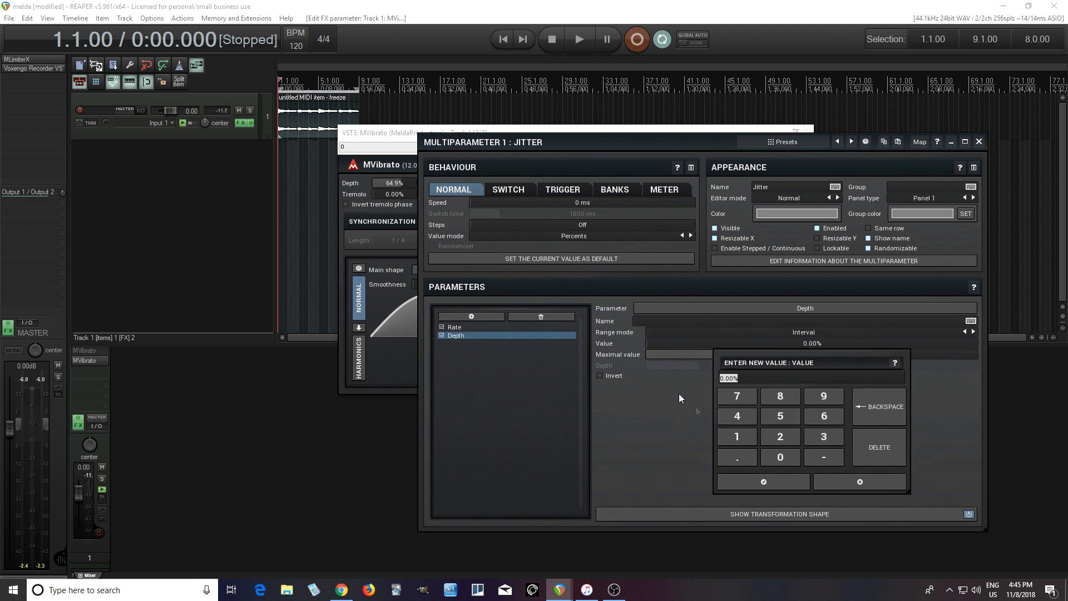
pyautogui.click(736, 436)
pyautogui.click(746, 484)
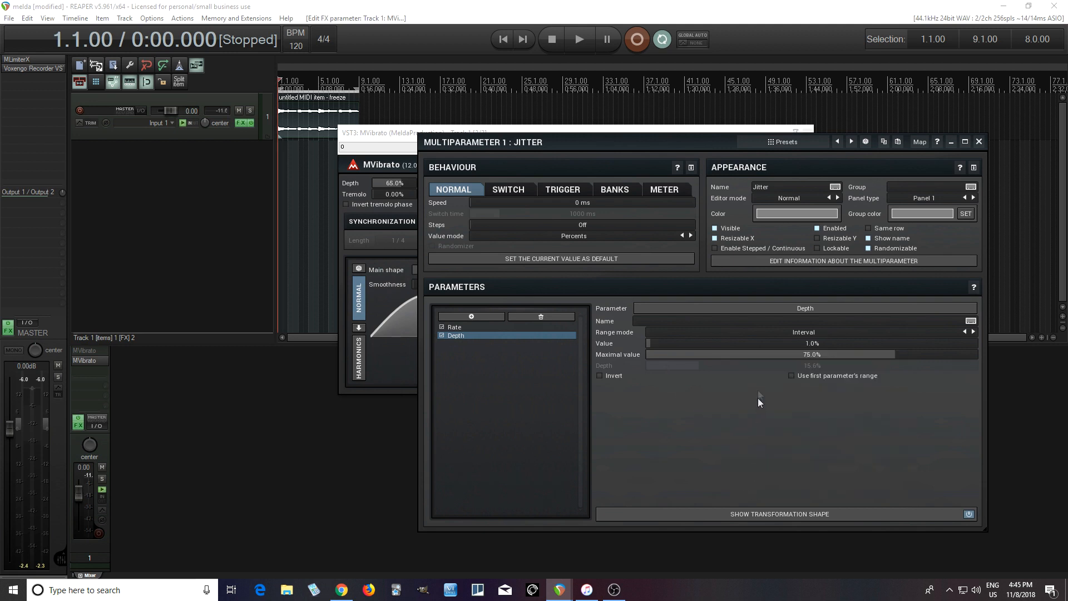
pyautogui.doubleClick(718, 355)
pyautogui.click(780, 448)
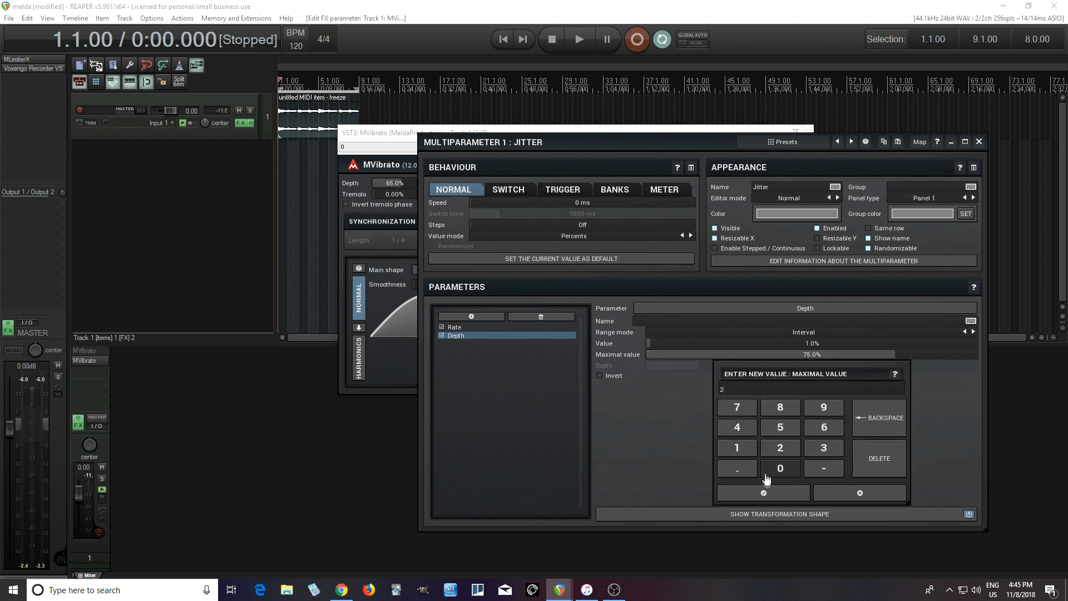
pyautogui.click(764, 492)
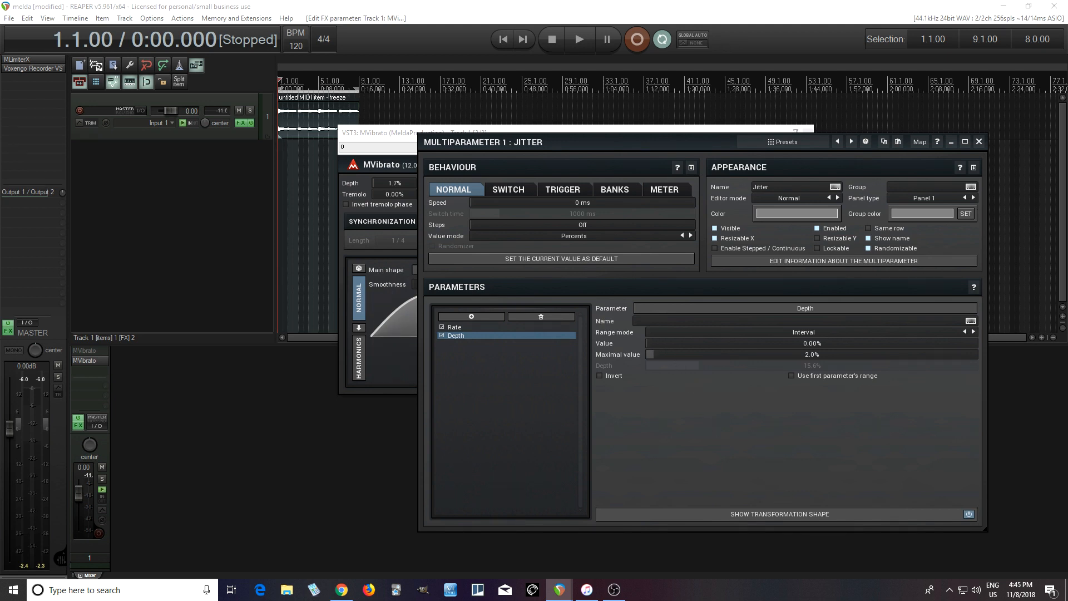
pyautogui.click(907, 521)
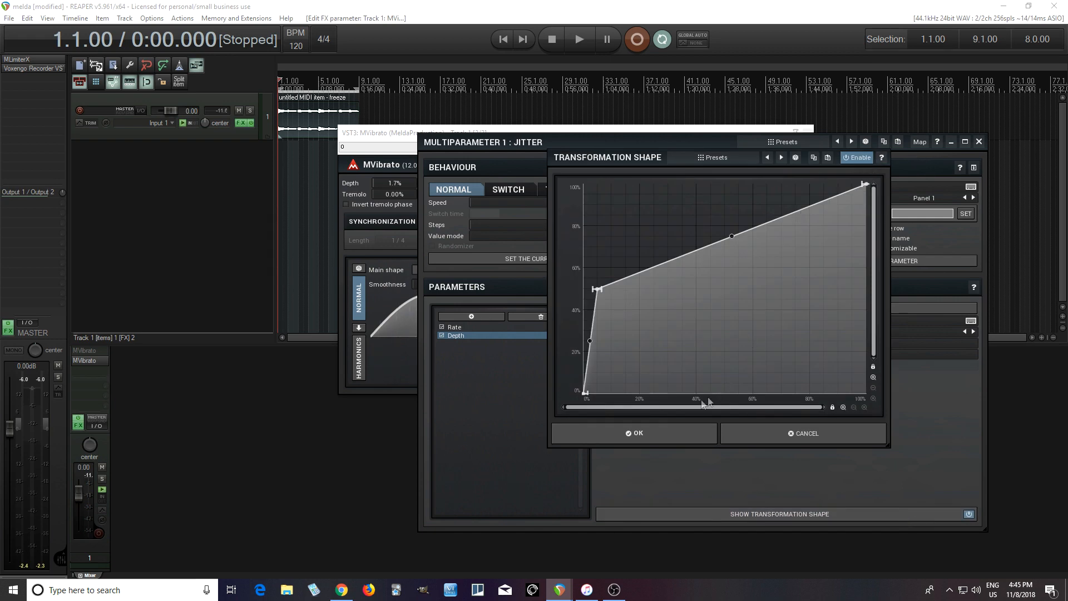
pyautogui.click(628, 438)
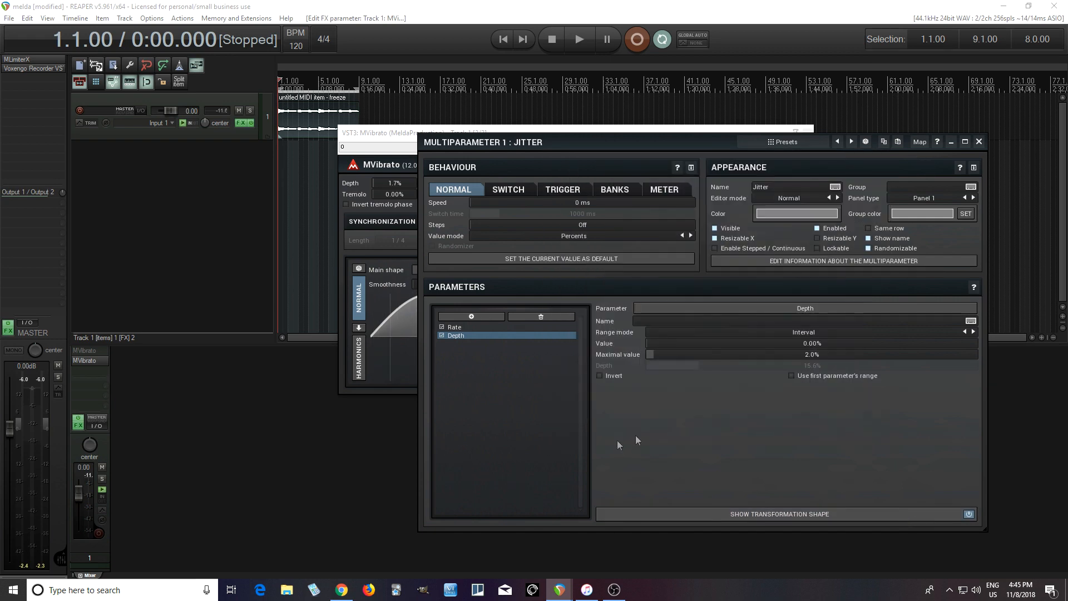
pyautogui.click(979, 142)
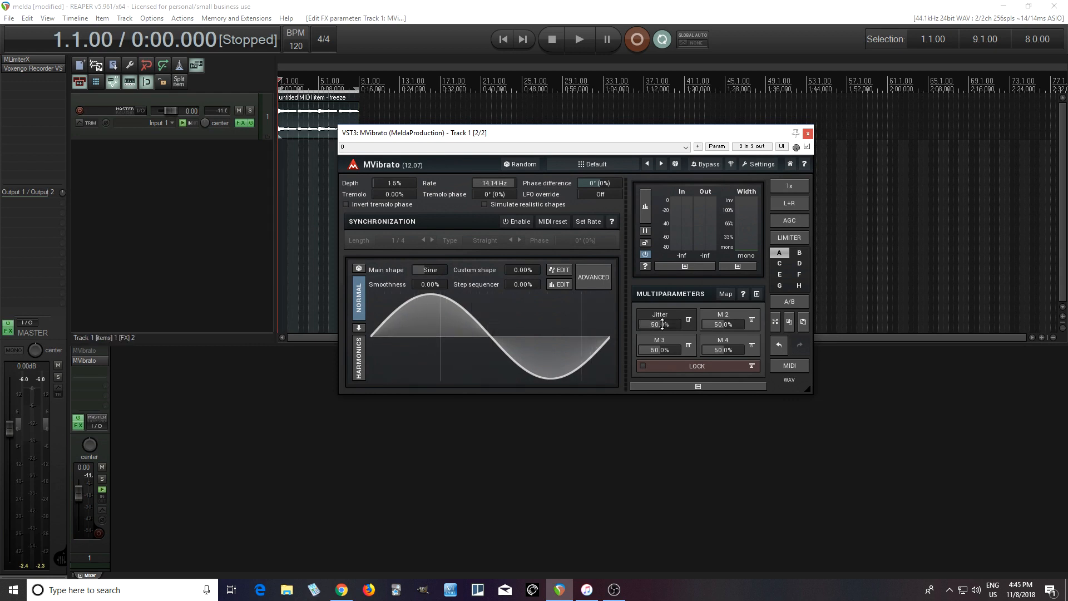
# Step: Audition Jitter during playback, raising it to about 78% and lowering it to about 17%, and stop playback
pyautogui.click(586, 43)
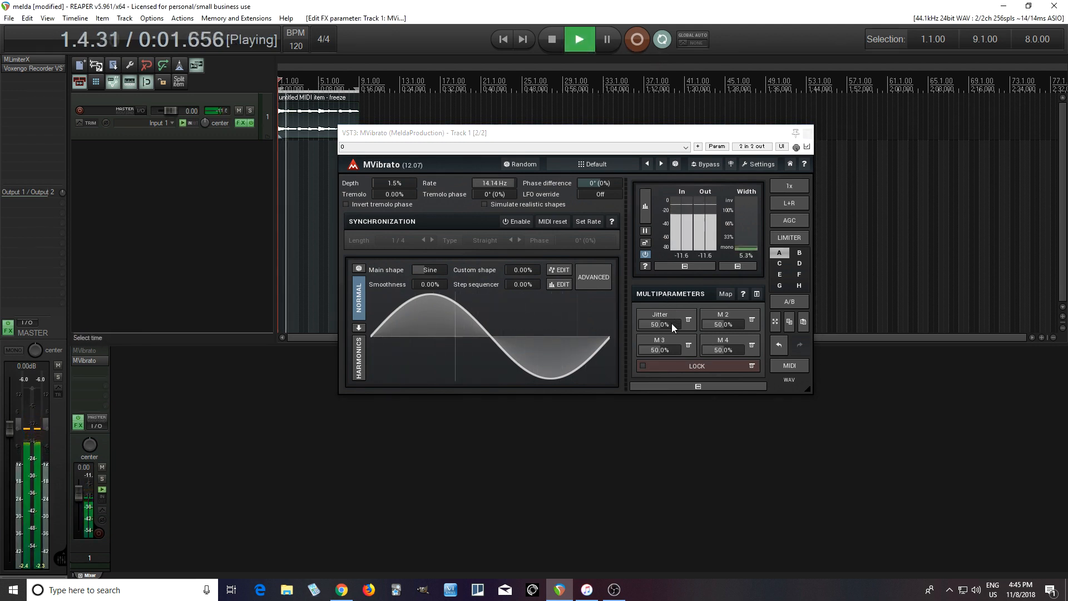
pyautogui.moveTo(672, 325)
pyautogui.mouseDown()
pyautogui.moveTo(672, 406)
pyautogui.moveTo(672, 309)
pyautogui.mouseUp()
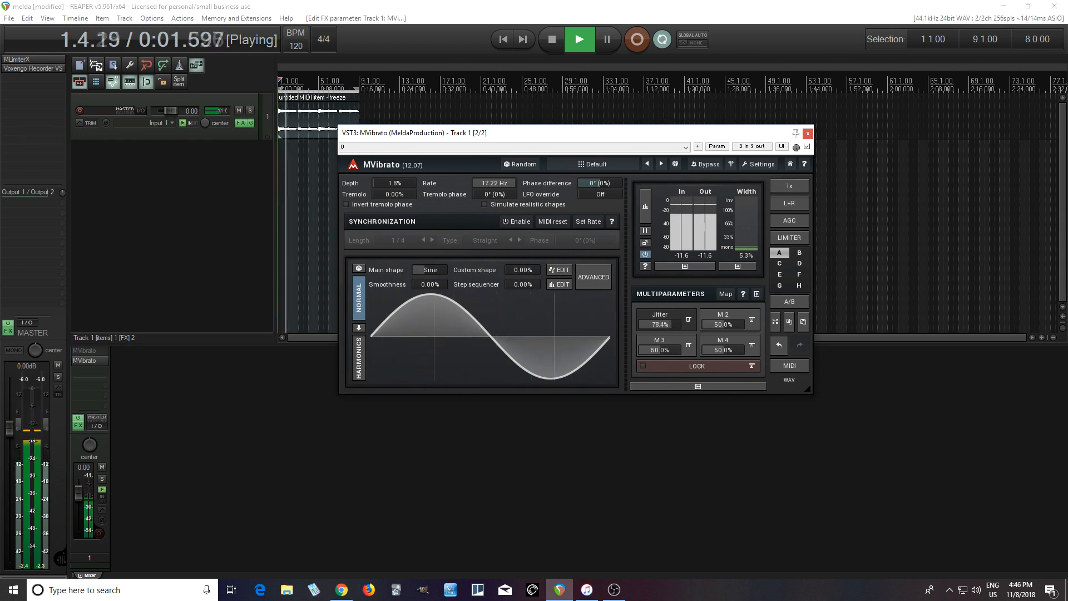
pyautogui.moveTo(672, 327); pyautogui.dragTo(672, 363)
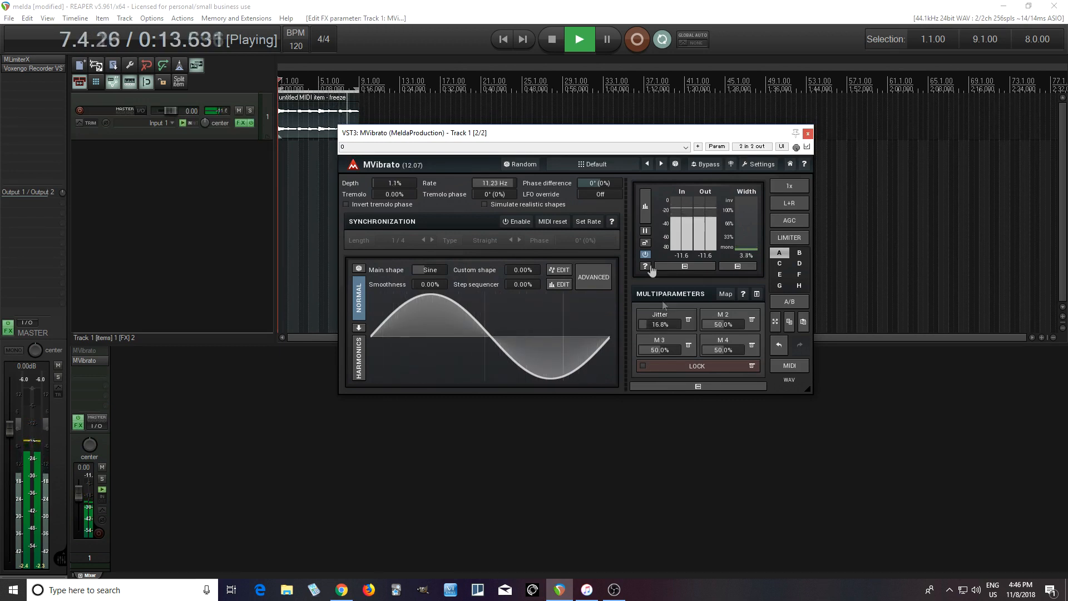
pyautogui.click(553, 40)
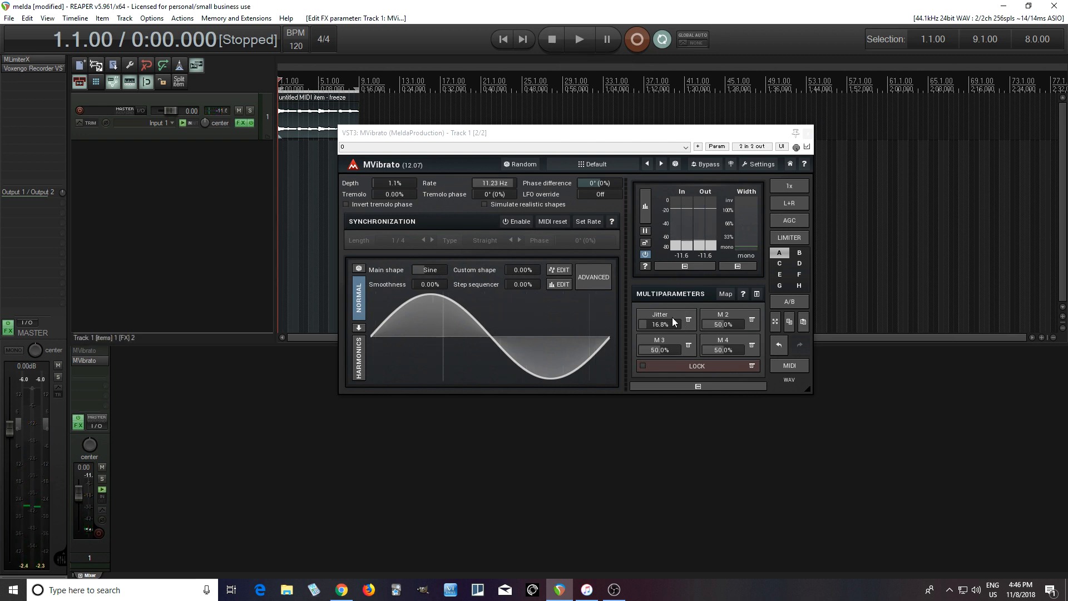
# Step: Reshape Jitter's Depth transformation curve by moving the middle point to 15%/40% and bending the first segment downward, and close the settings
pyautogui.click(672, 317)
pyautogui.click(807, 514)
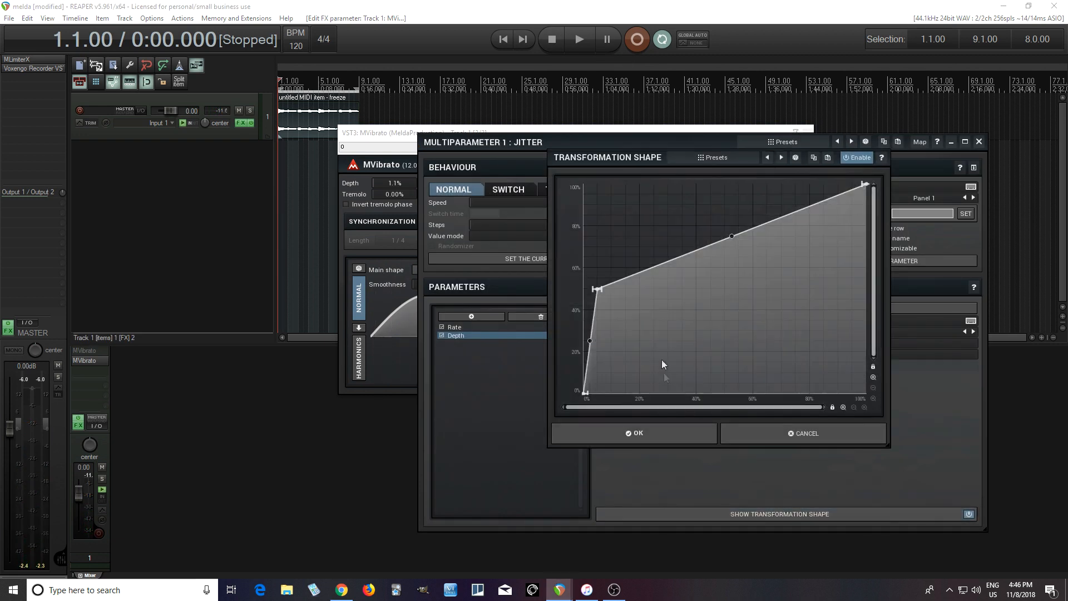
pyautogui.moveTo(595, 290); pyautogui.dragTo(631, 326)
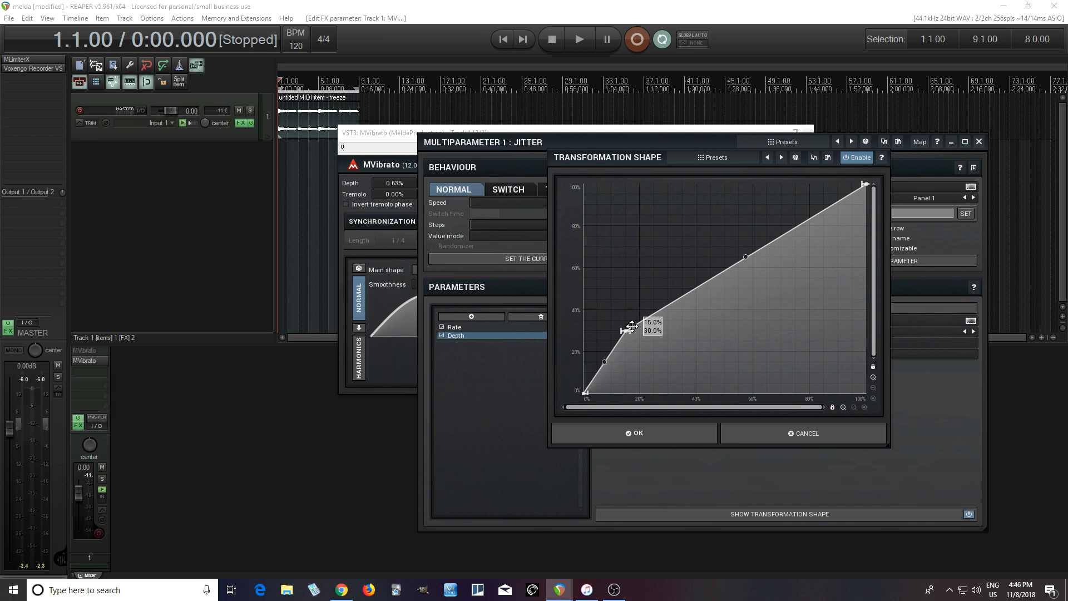
pyautogui.moveTo(606, 366); pyautogui.dragTo(637, 387)
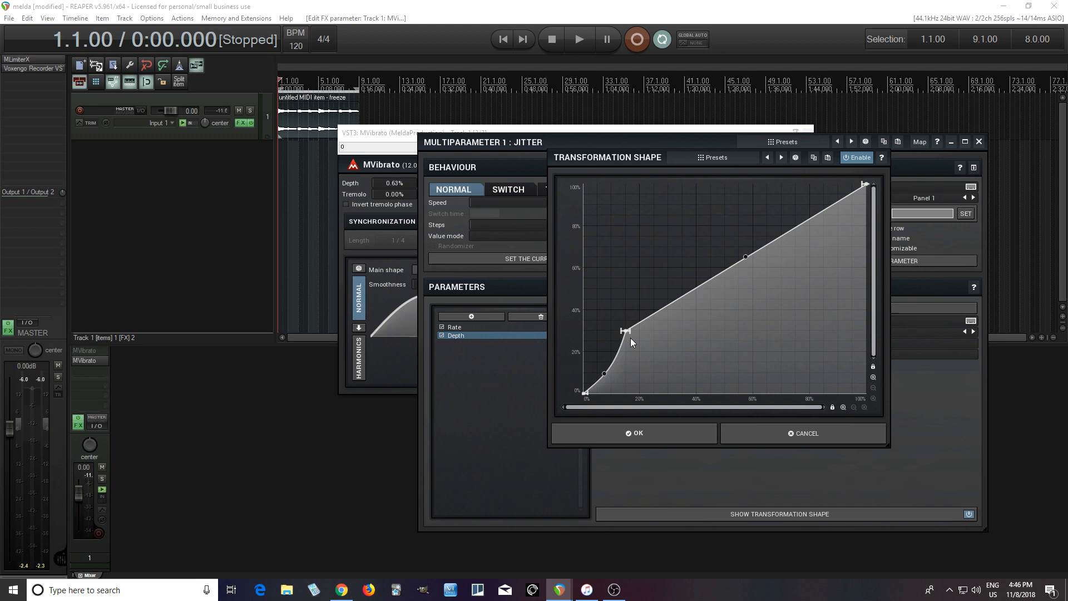
pyautogui.moveTo(626, 330); pyautogui.dragTo(621, 314)
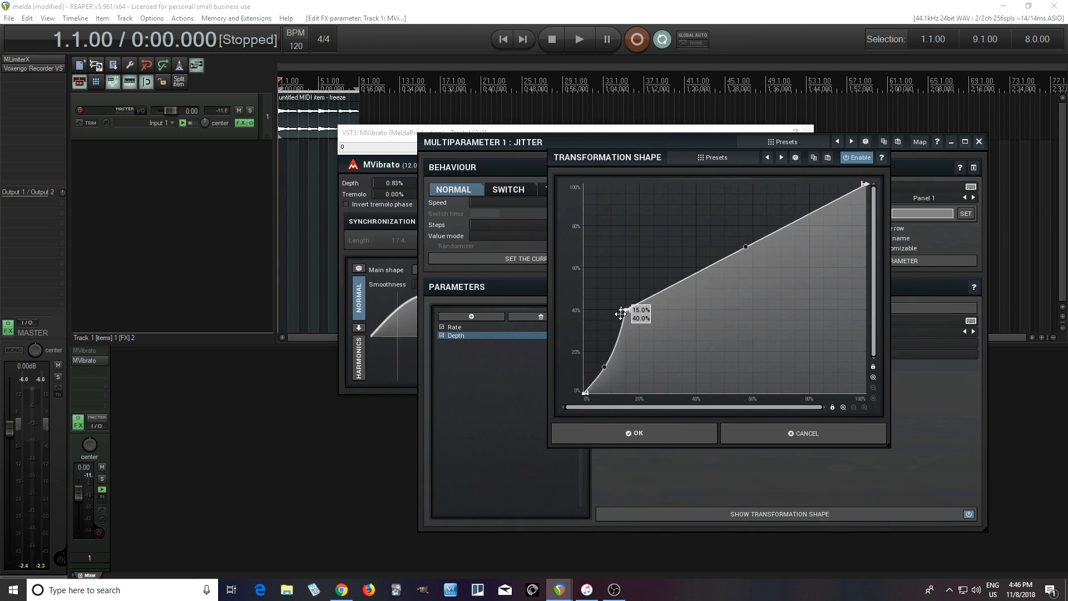
pyautogui.click(637, 433)
pyautogui.click(979, 142)
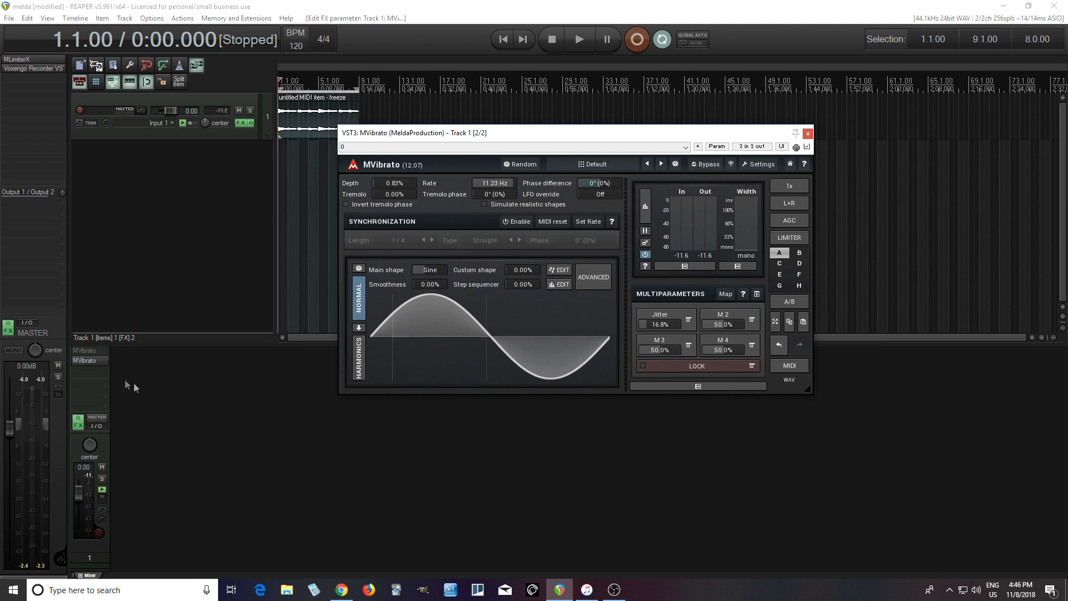
# Step: Re-enable the original MVibrato, set Jitter to about 36% in the copy, and briefly check the original's window
pyautogui.keyDown('shift'); pyautogui.click(95, 351); pyautogui.keyUp('shift')
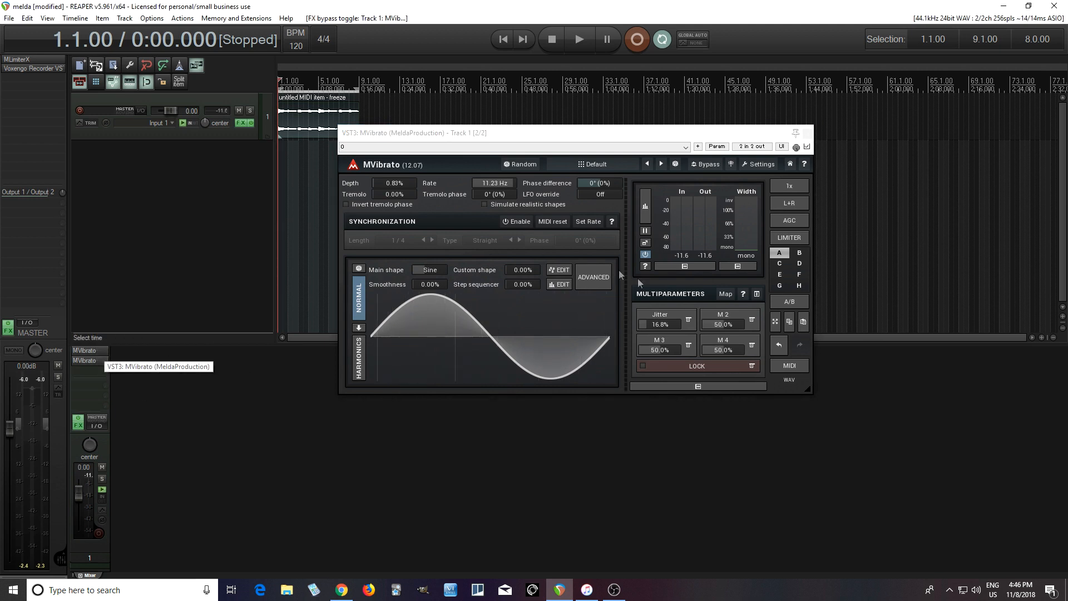
pyautogui.moveTo(674, 333)
pyautogui.mouseDown()
pyautogui.moveTo(673, 318)
pyautogui.moveTo(660, 325)
pyautogui.mouseUp()
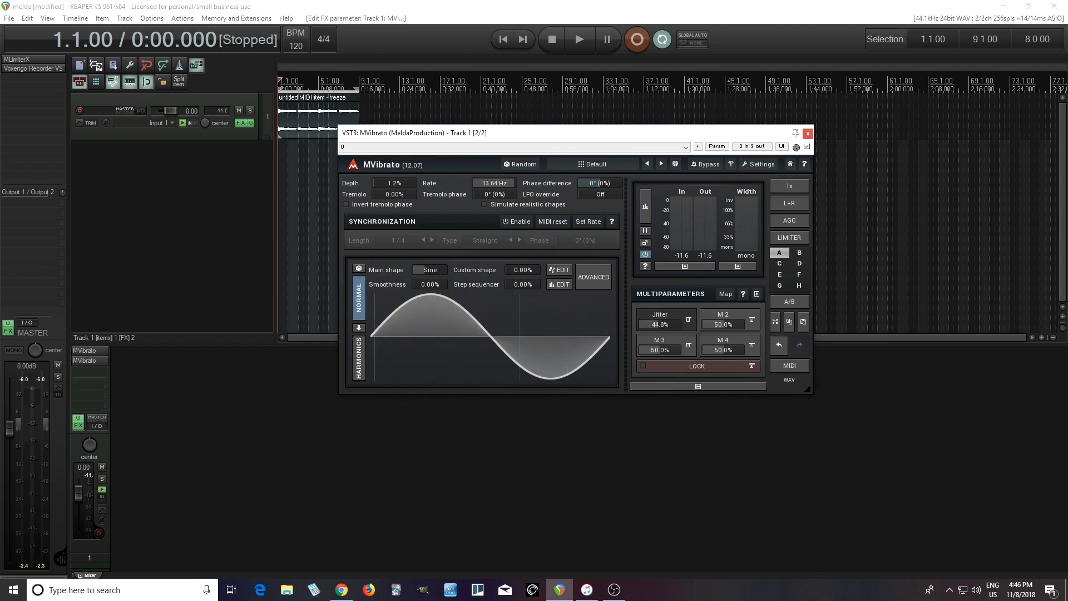
pyautogui.moveTo(660, 325); pyautogui.dragTo(660, 328)
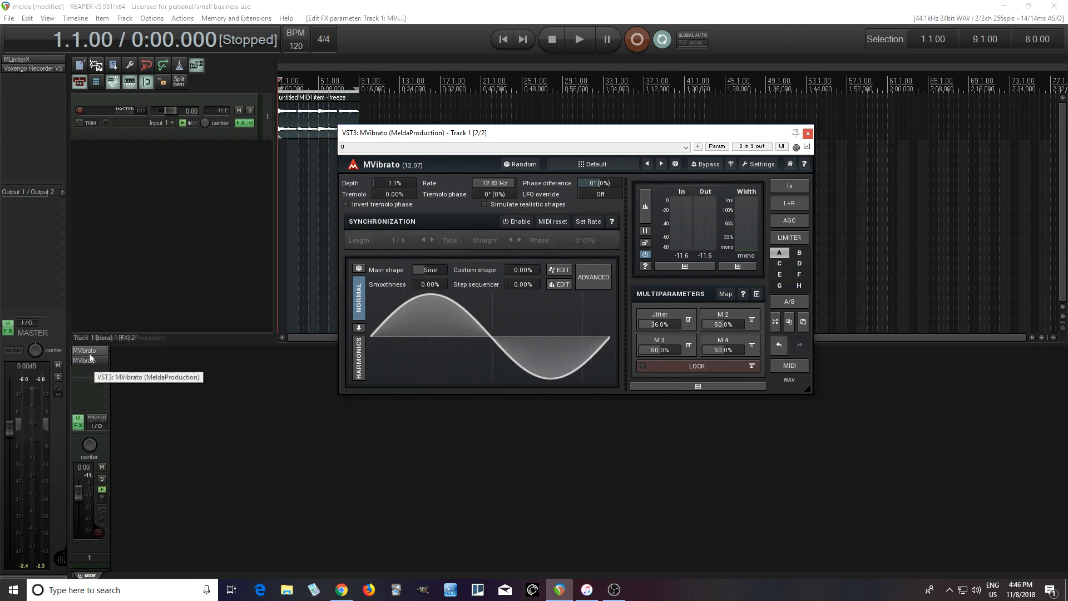
pyautogui.click(89, 351)
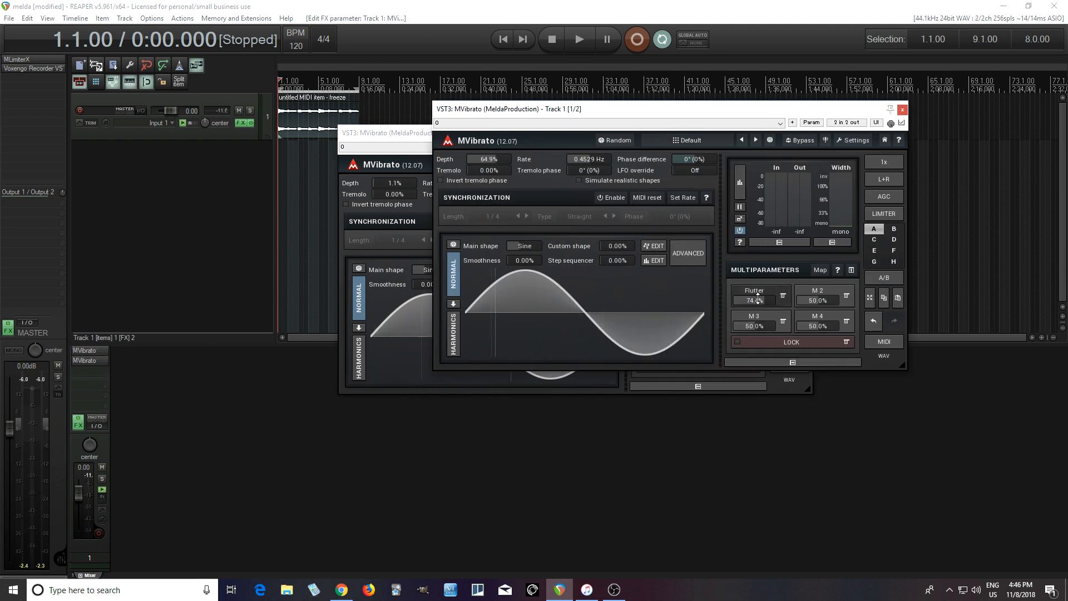
pyautogui.click(903, 109)
# Step: During playback, set Jitter to about 39% and lower Flutter in the original MVibrato to about 38%, and stop playback
pyautogui.click(590, 42)
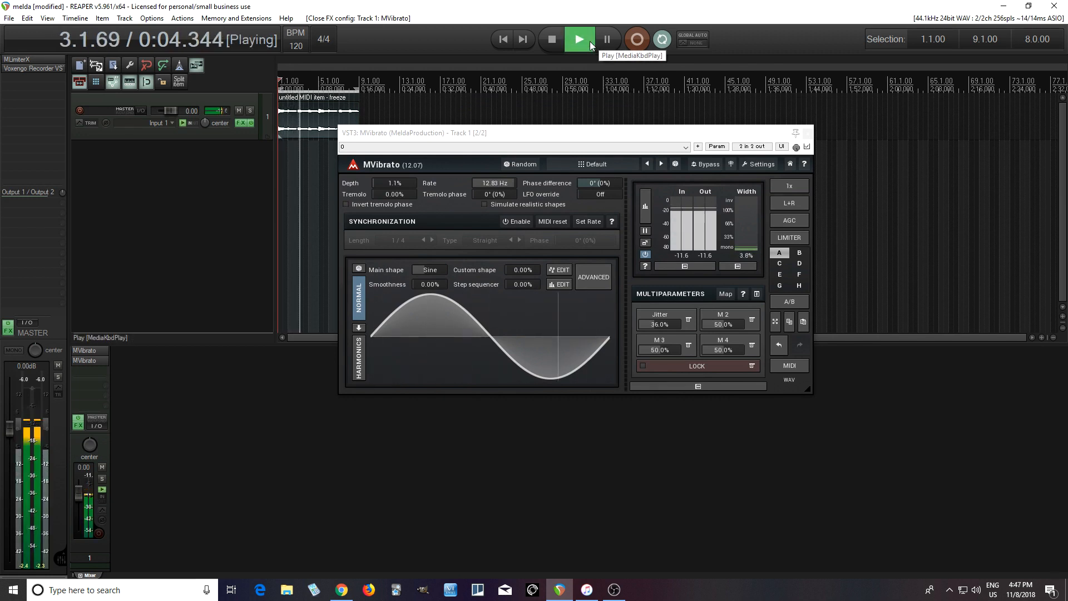
pyautogui.moveTo(661, 324); pyautogui.dragTo(665, 324)
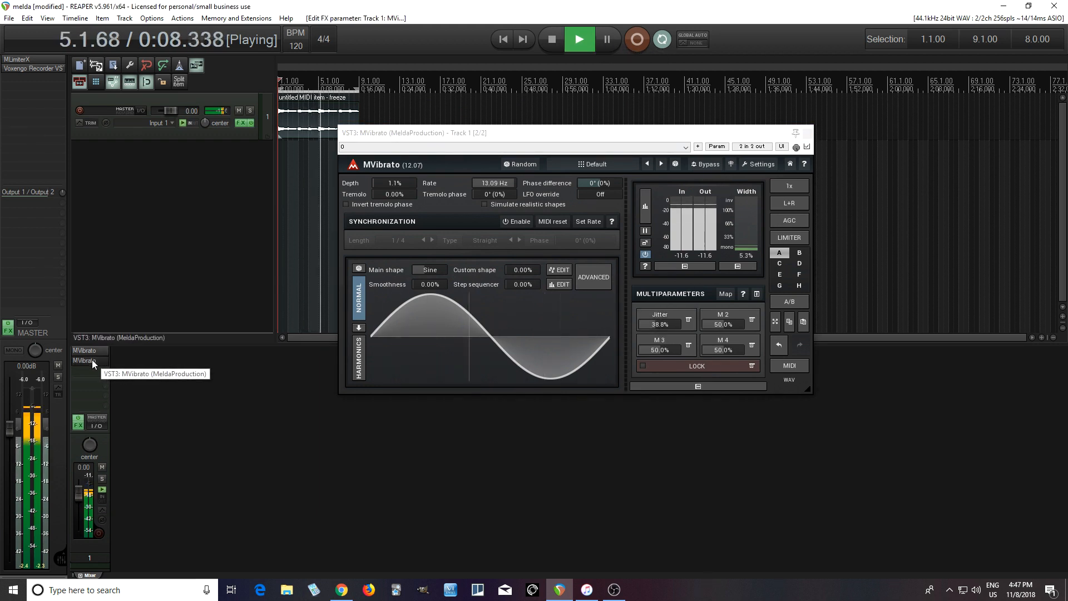
pyautogui.click(92, 361)
pyautogui.click(85, 351)
pyautogui.moveTo(751, 291); pyautogui.dragTo(750, 298)
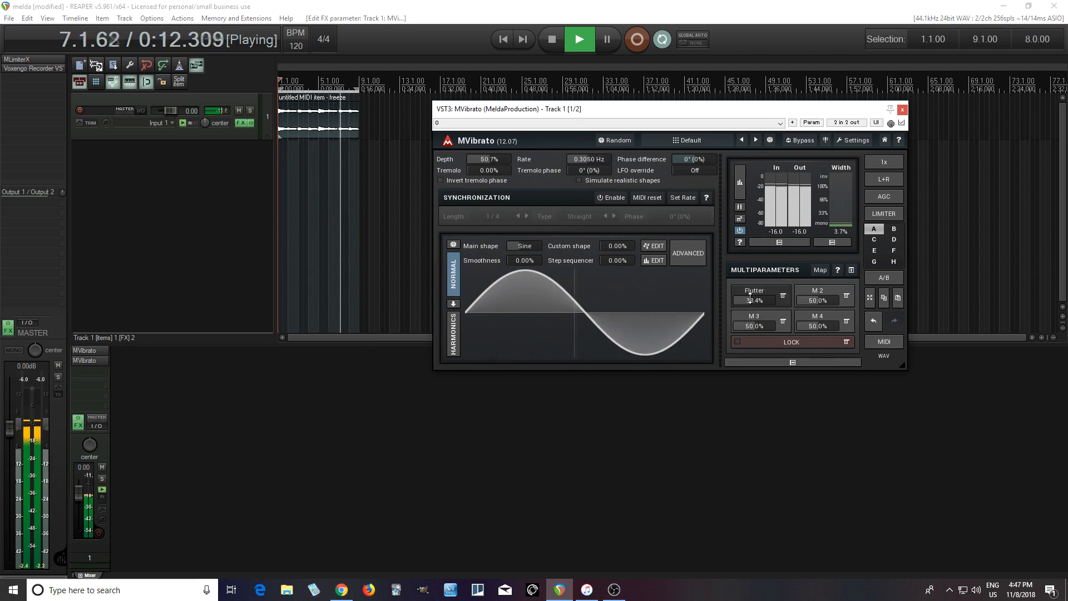
pyautogui.click(557, 42)
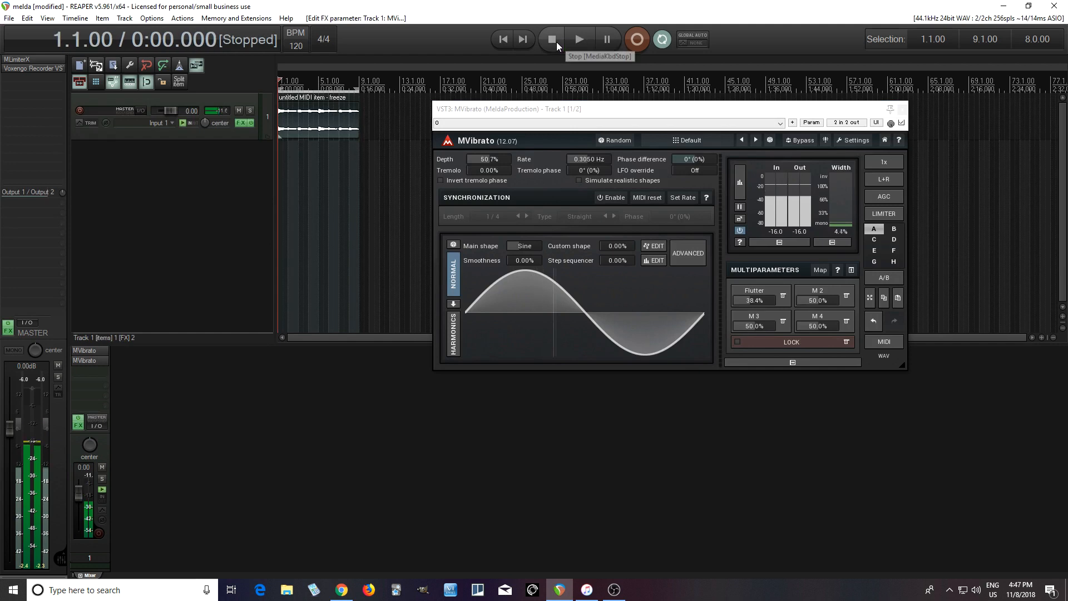
# Step: Compare the sound with both MVibrato instances bypassed and re-enabled during playback, and stop playback
pyautogui.keyDown('shift'); pyautogui.click(84, 359); pyautogui.keyUp('shift')
pyautogui.keyDown('shift'); pyautogui.click(86, 349); pyautogui.keyUp('shift')
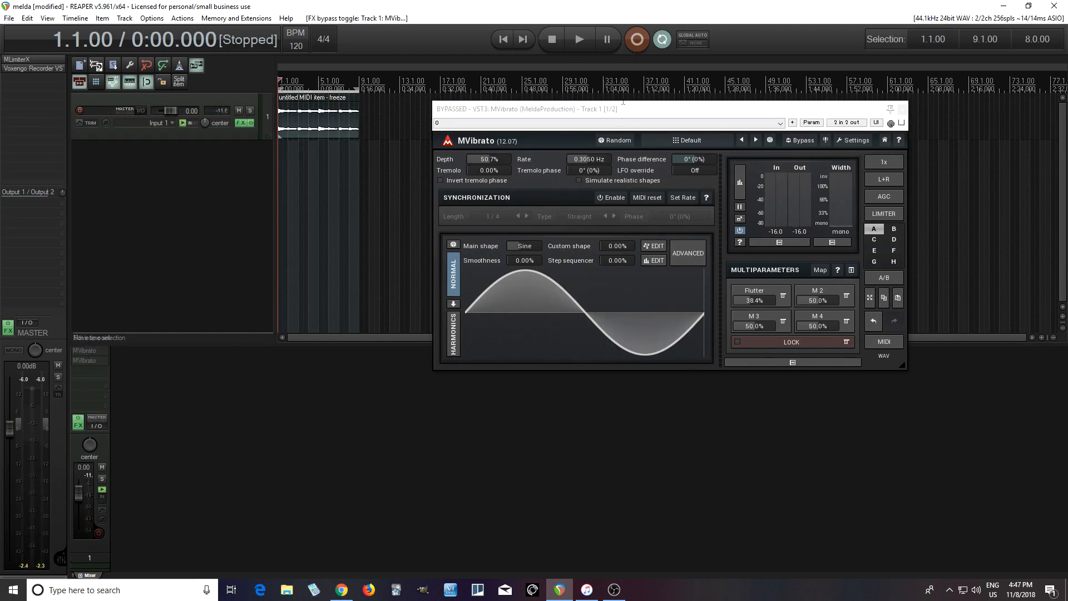
pyautogui.click(586, 35)
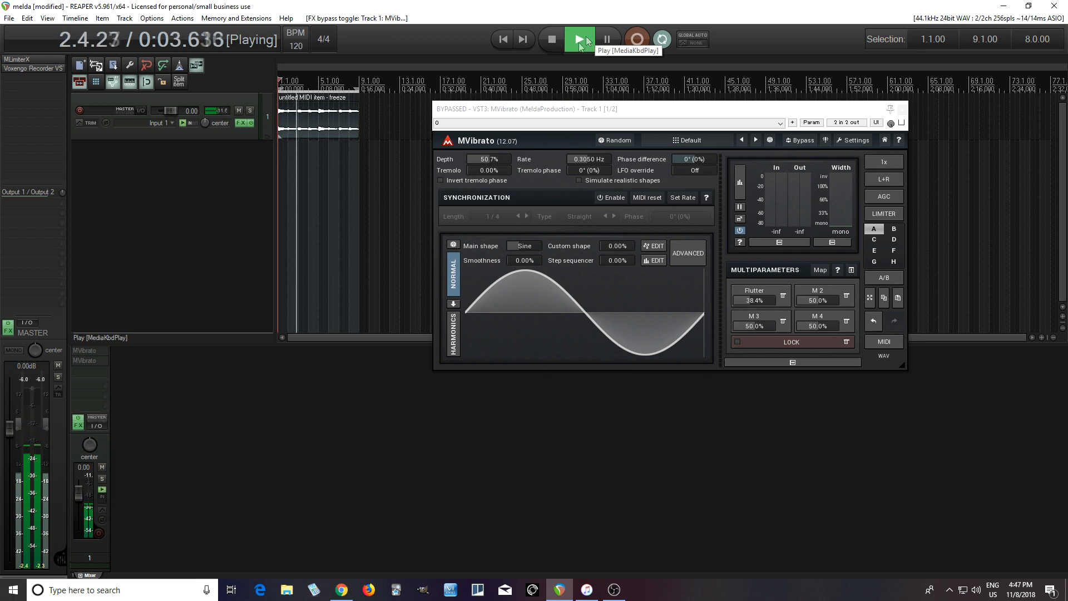
pyautogui.keyDown('shift'); pyautogui.click(91, 352); pyautogui.keyUp('shift')
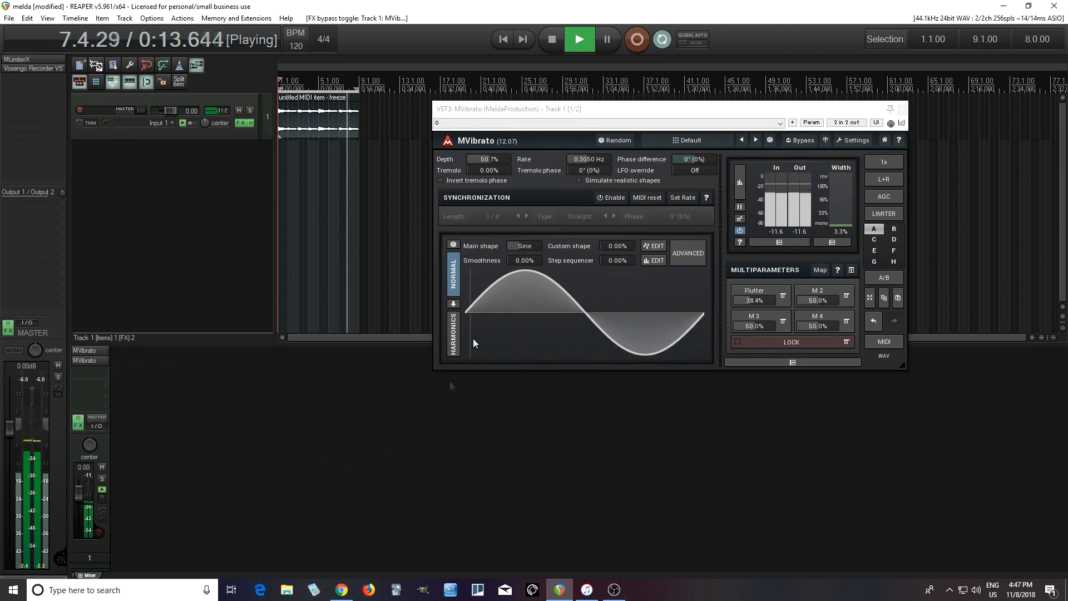
pyautogui.click(552, 42)
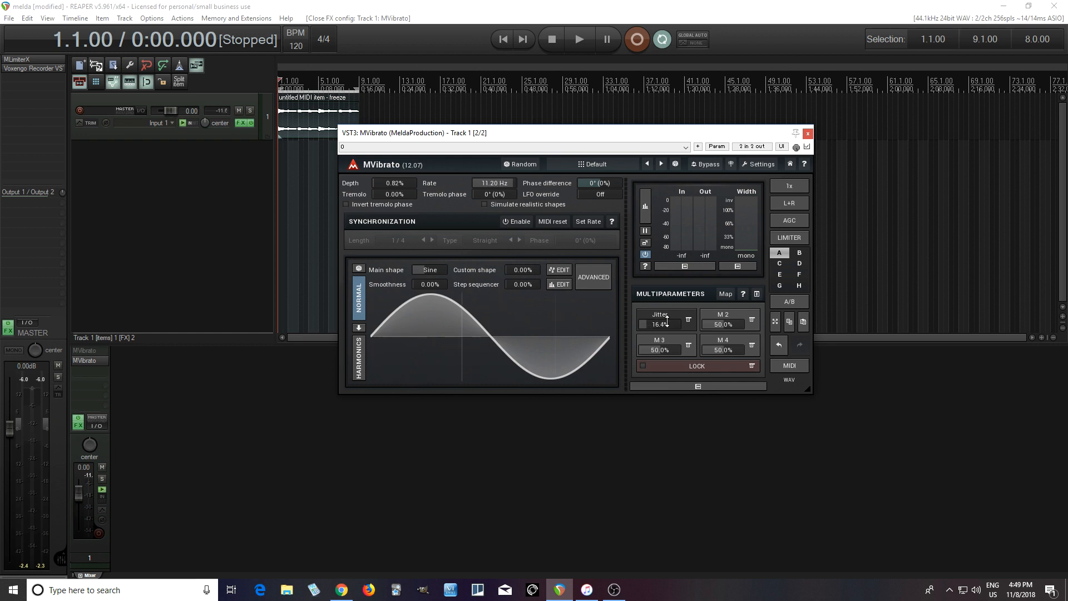
# Step: During playback of the Jitter instance, lower Jitter to about 13% and raise Tremolo to 30%, and stop playback
pyautogui.click(578, 41)
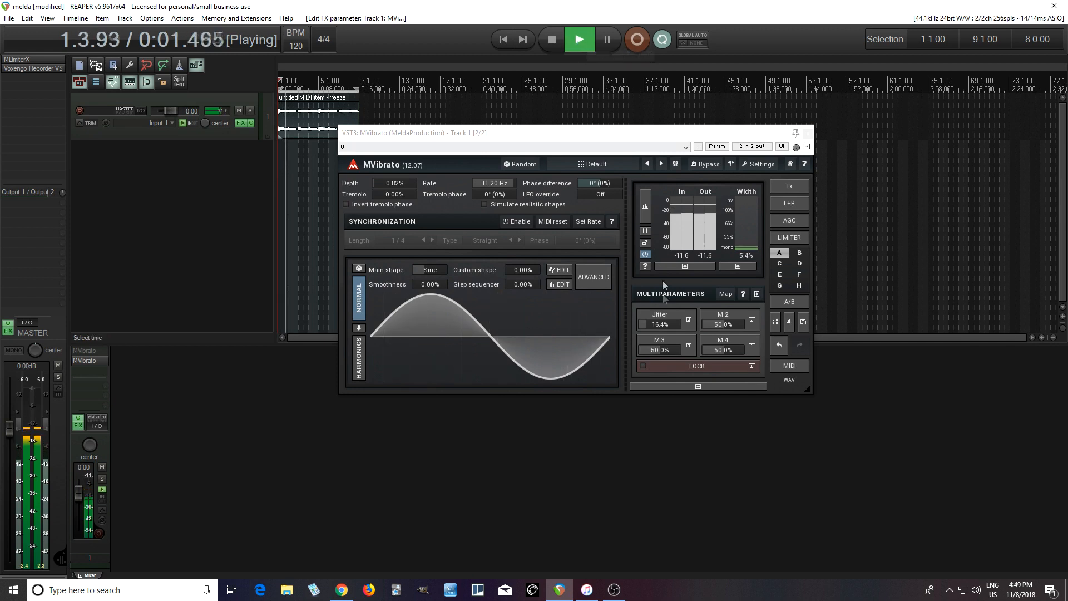
pyautogui.moveTo(661, 325); pyautogui.dragTo(662, 324)
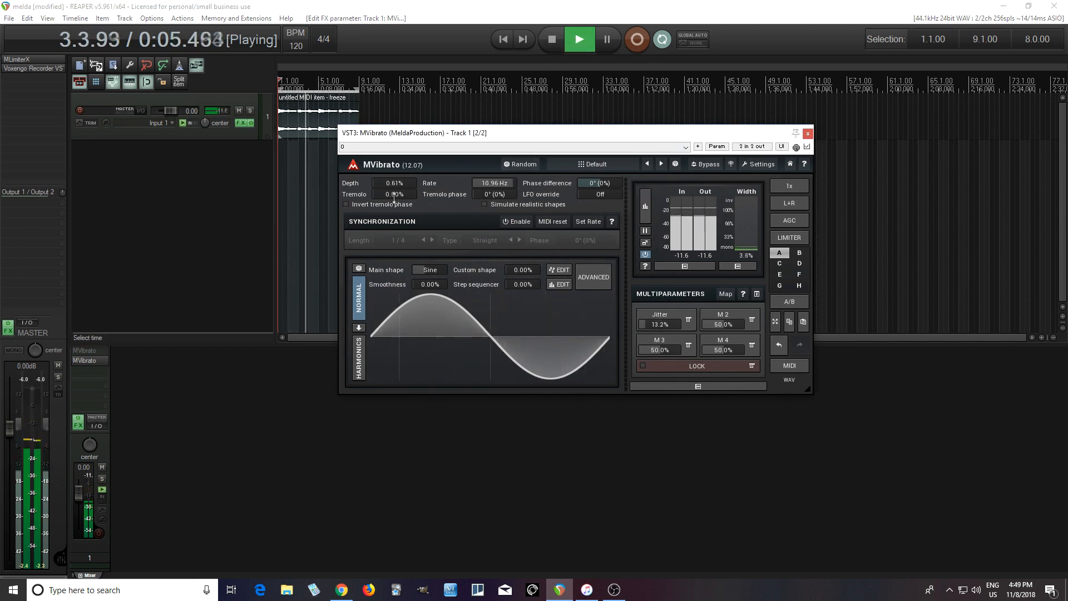
pyautogui.moveTo(394, 198)
pyautogui.mouseDown()
pyautogui.moveTo(394, 157)
pyautogui.moveTo(394, 181)
pyautogui.mouseUp()
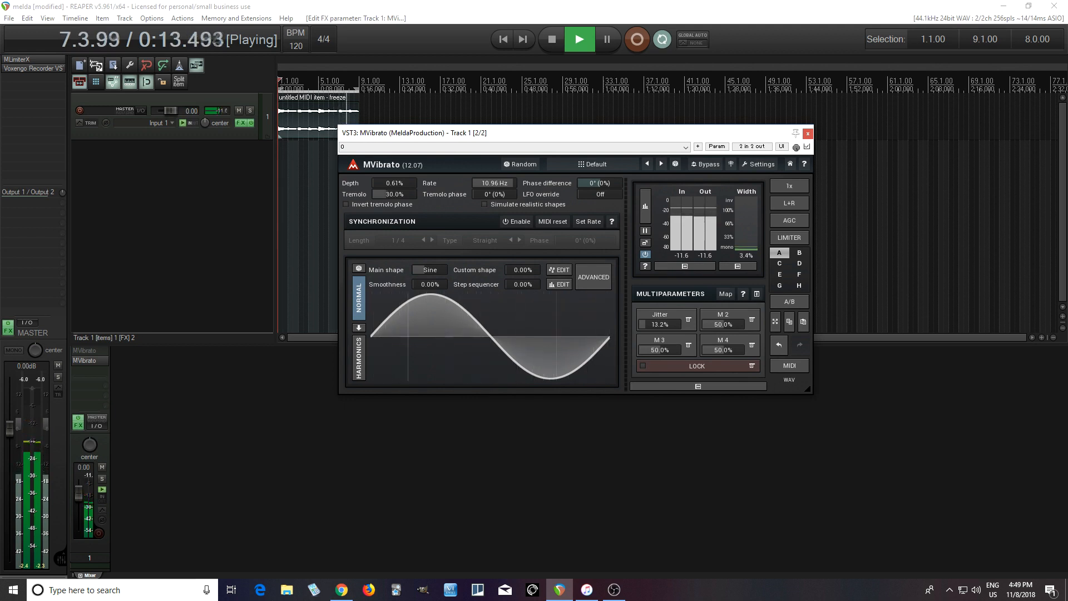
pyautogui.click(553, 49)
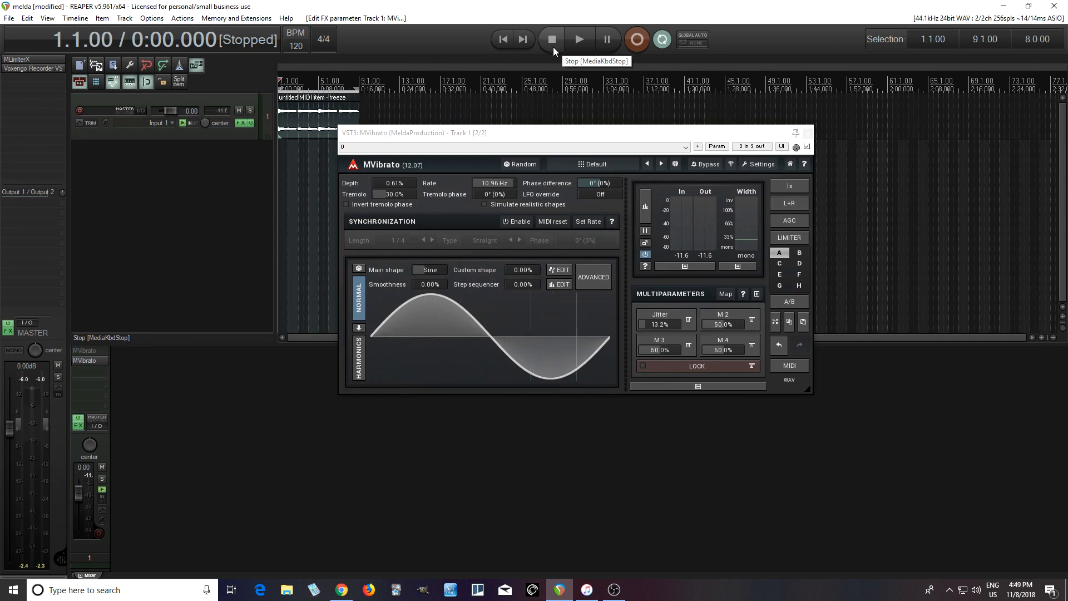